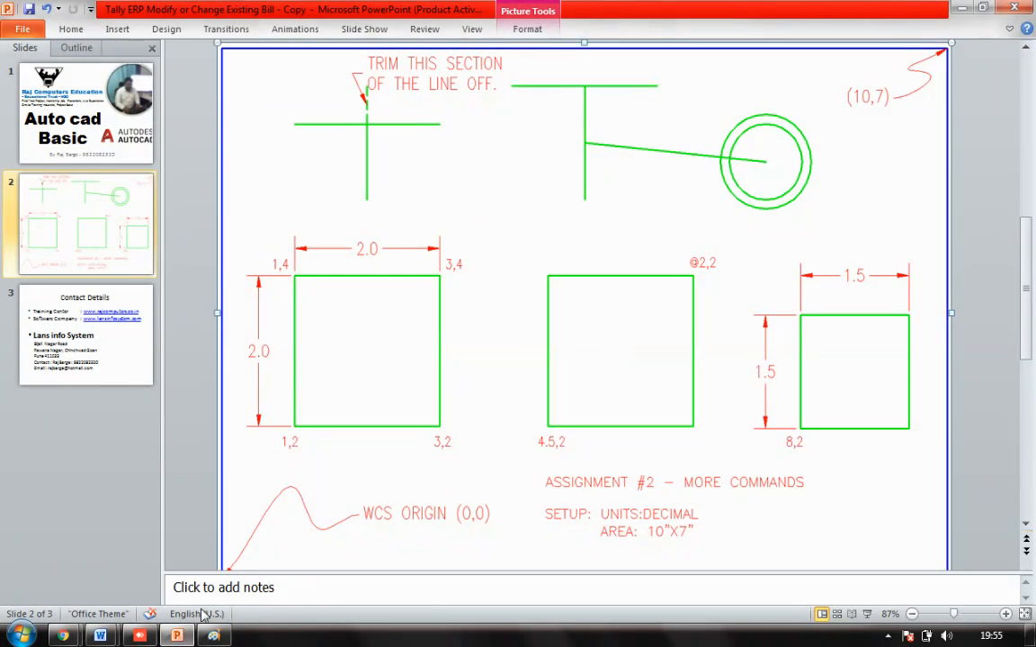
Switch to the remote AutoCAD session and start a line at the origin 0,0.
{"action": "left_click", "coordinate": [141, 640]}
{"action": "left_click", "coordinate": [444, 560]}
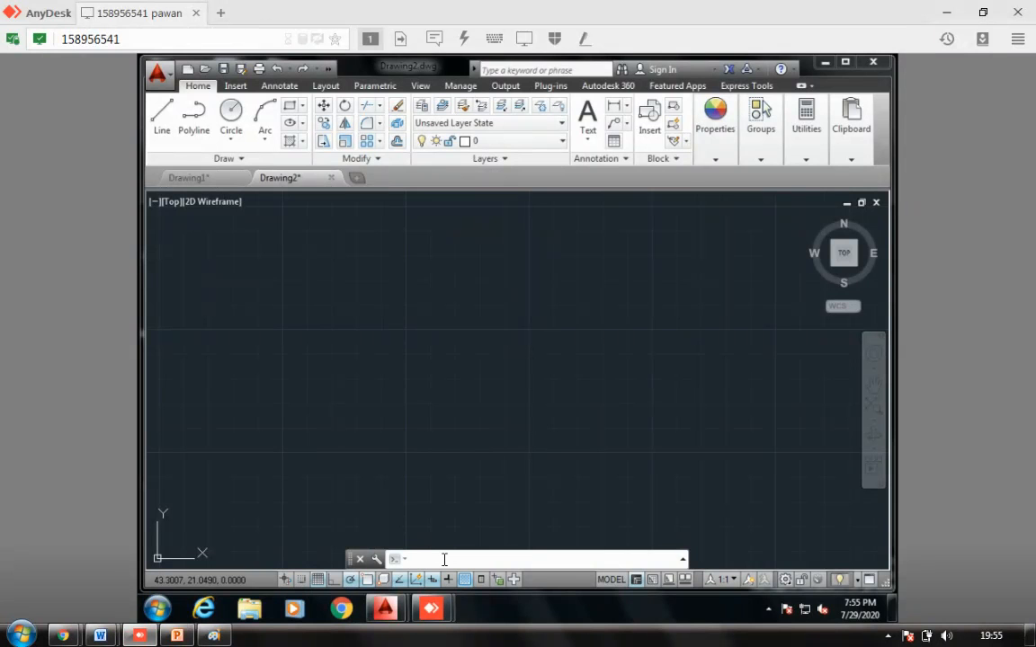
{"action": "type", "text": "line"}
{"action": "key", "text": "Return"}
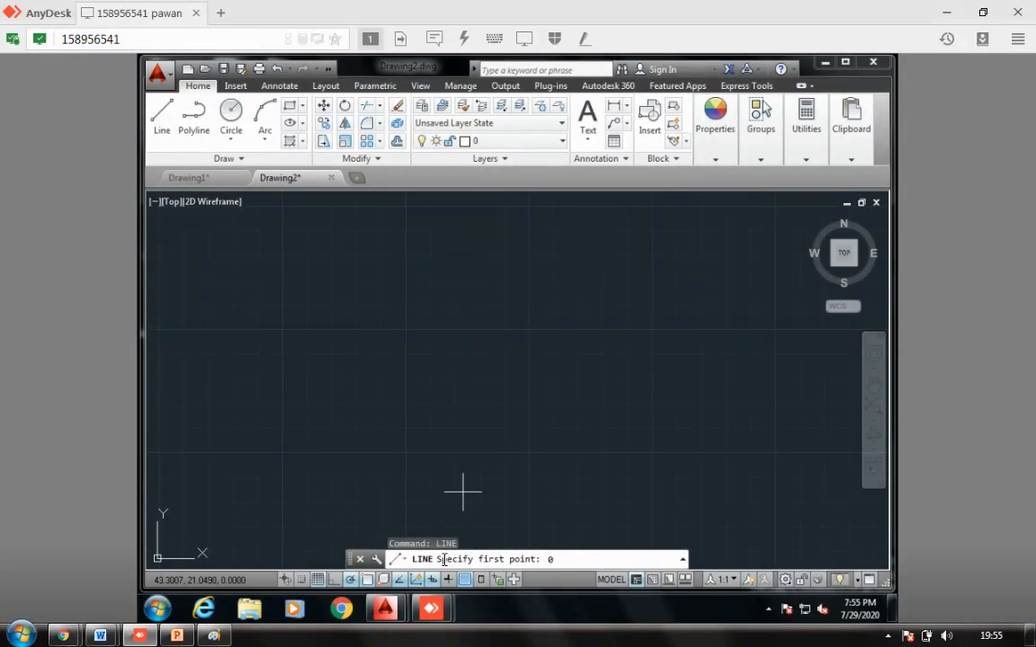
{"action": "type", "text": "0,0"}
{"action": "key", "text": "Return"}
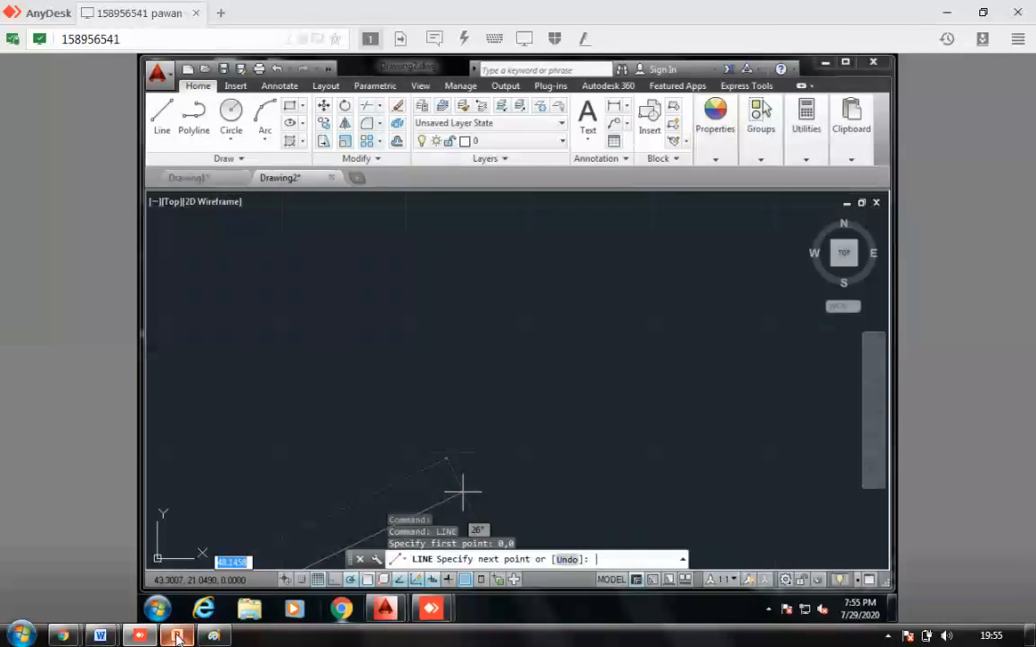
Switch to the autocadnotes 03 Word document and examine the Assignment #2 figure at 120% zoom.
{"action": "mouse_move", "coordinate": [180, 636]}
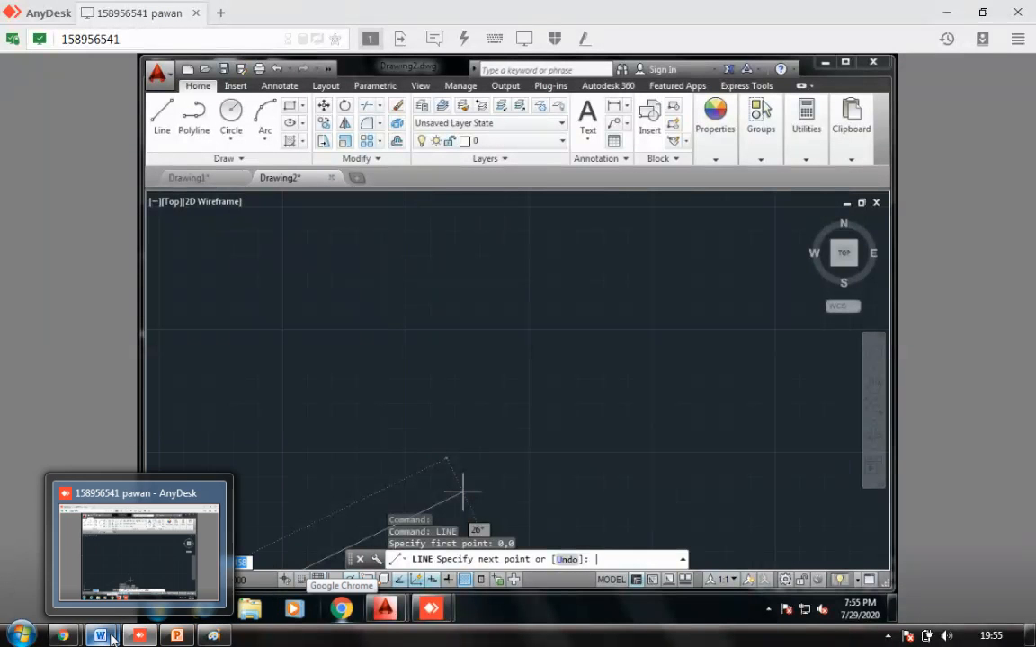
{"action": "left_click", "coordinate": [249, 589]}
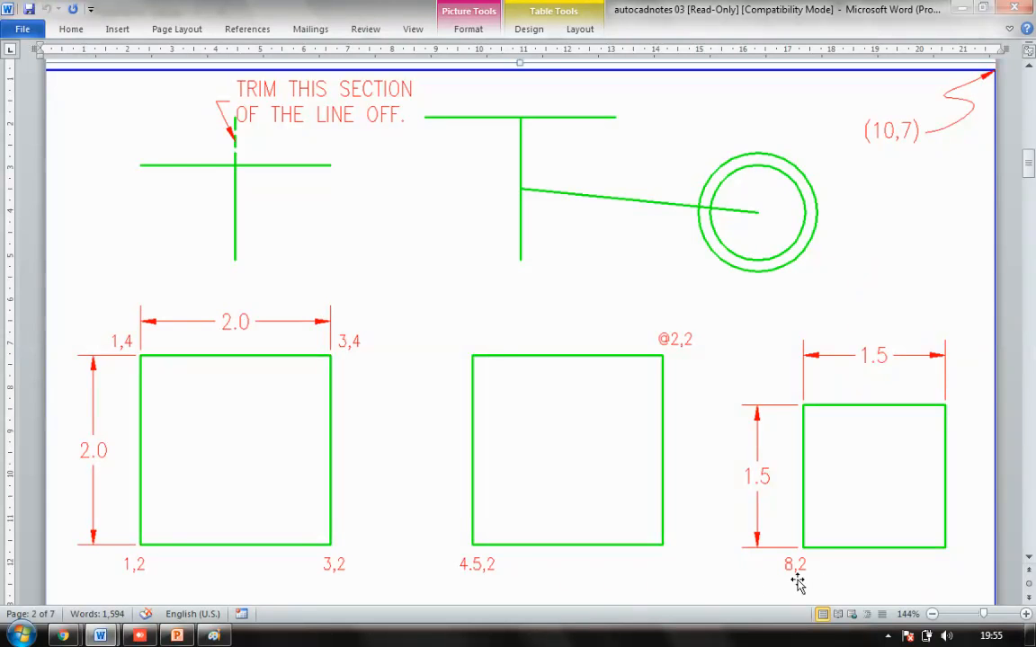
{"action": "left_click", "coordinate": [932, 615]}
{"action": "left_click", "coordinate": [932, 614]}
{"action": "left_click", "coordinate": [932, 615]}
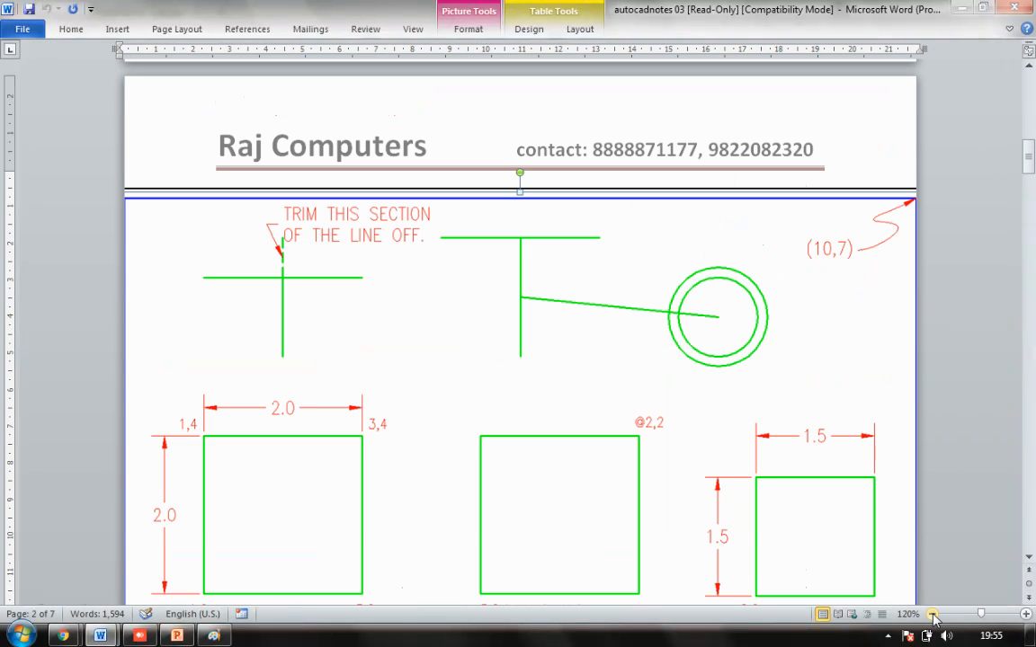
{"action": "scroll", "coordinate": [891, 509], "scroll_direction": "down", "scroll_amount": 1}
{"action": "scroll", "coordinate": [891, 509], "scroll_direction": "down", "scroll_amount": 2}
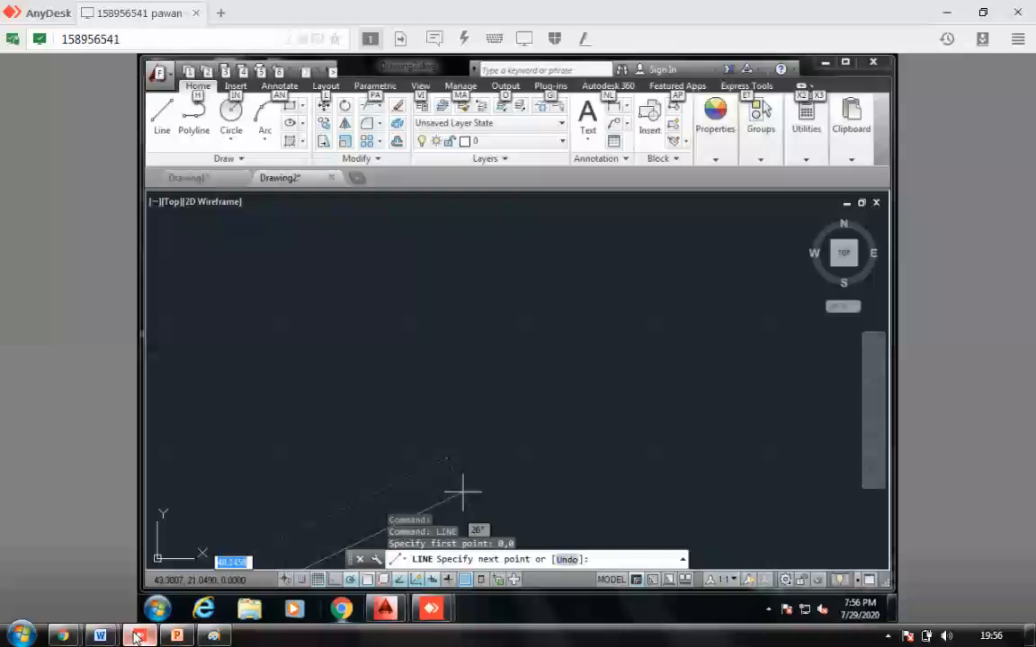
Return to the AutoCAD session and draw the border's bottom edge to 100,0.
{"action": "left_click", "coordinate": [138, 636]}
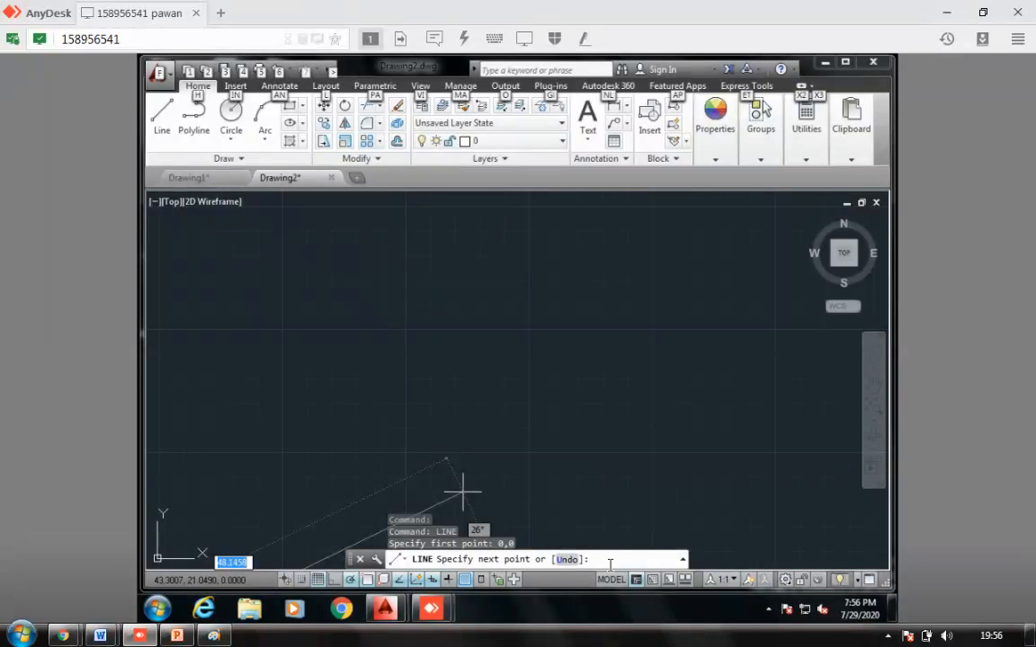
{"action": "left_click", "coordinate": [650, 562]}
{"action": "type", "text": "100"}
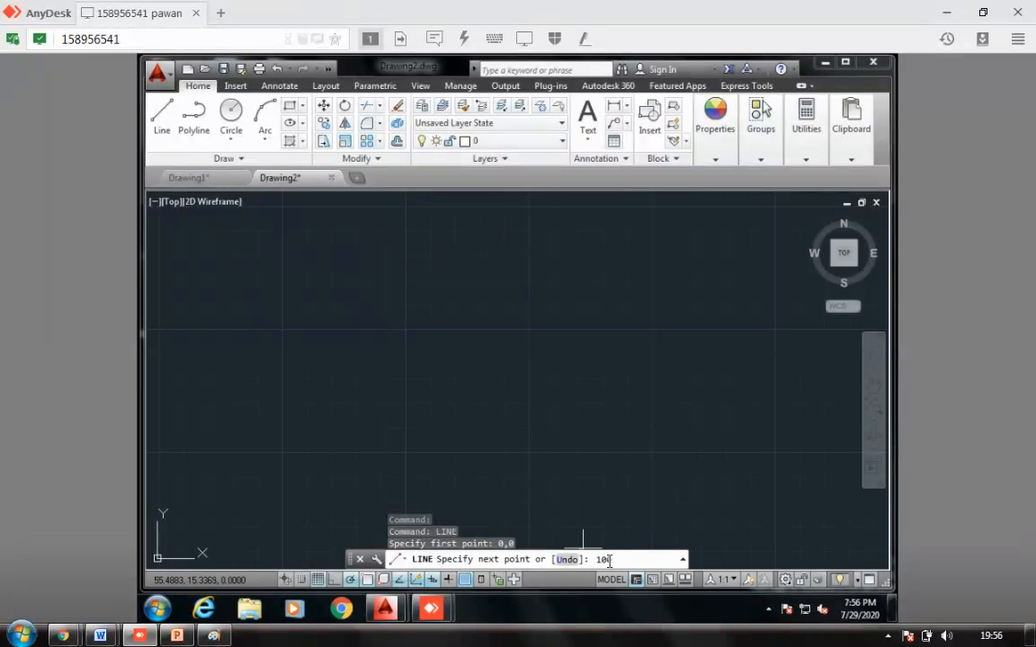
{"action": "type", "text": ",0"}
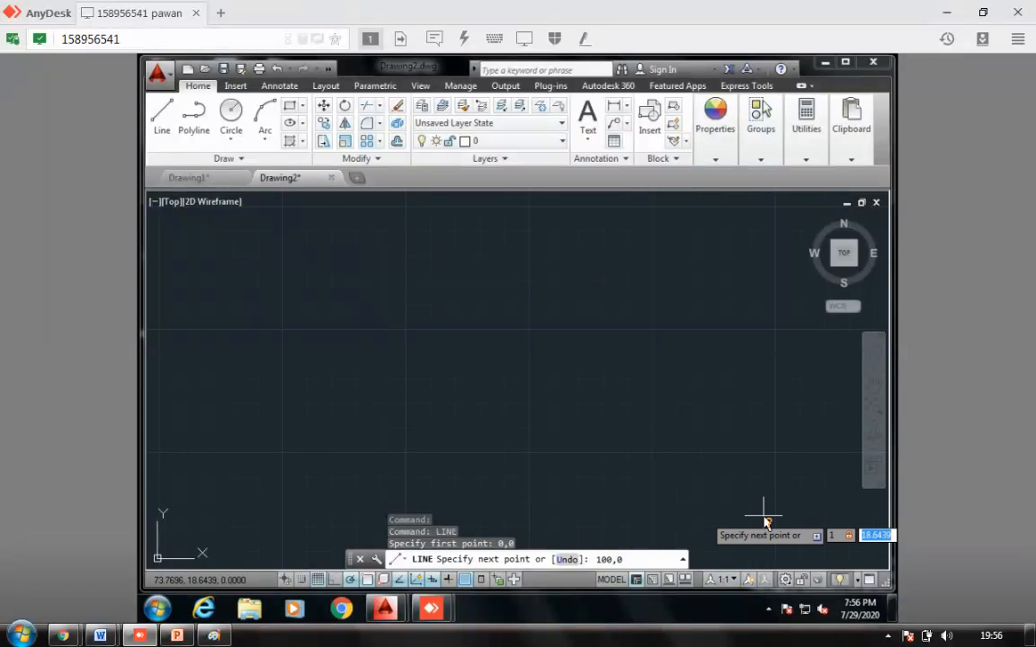
{"action": "key", "text": "Return"}
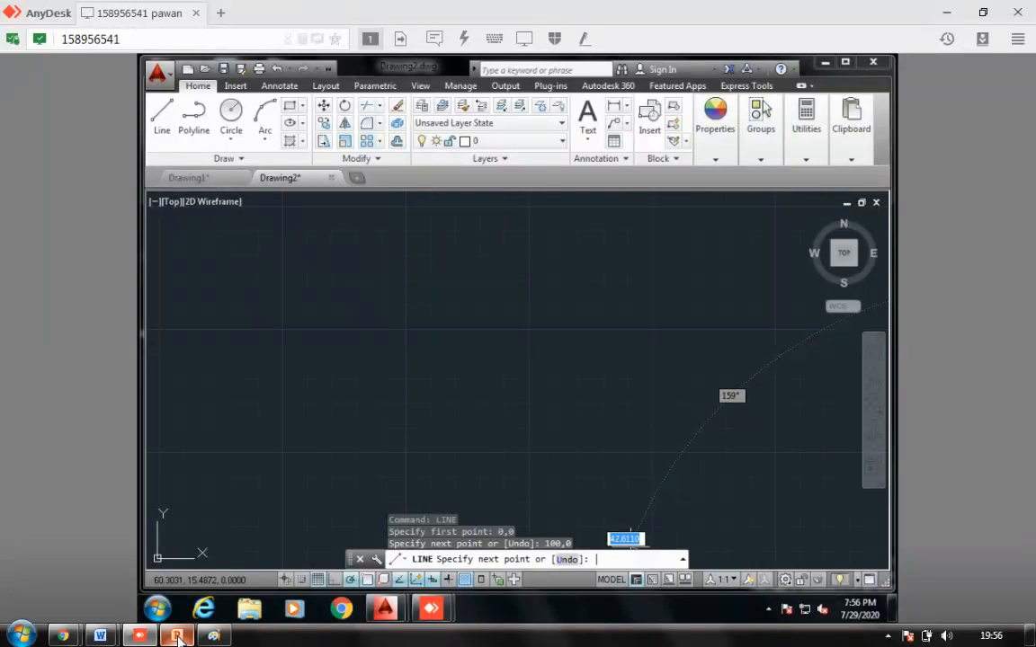
Check the border's upper-right corner in the Word figure and draw the right edge to 100,70 in AutoCAD.
{"action": "mouse_move", "coordinate": [100, 636]}
{"action": "left_click", "coordinate": [278, 564]}
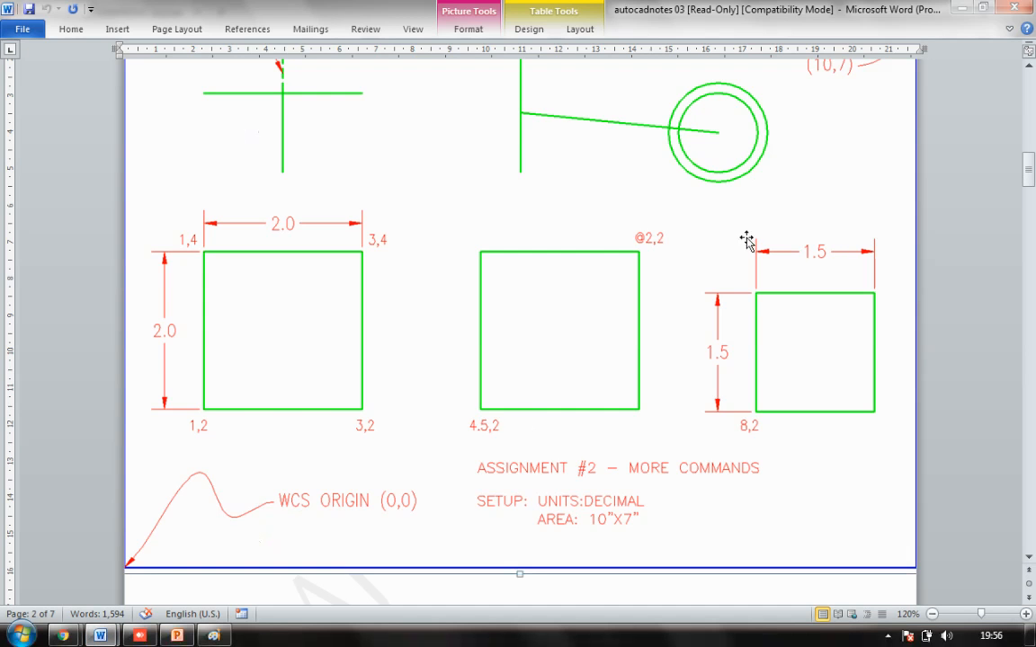
{"action": "scroll", "coordinate": [853, 157], "scroll_direction": "up", "scroll_amount": 1}
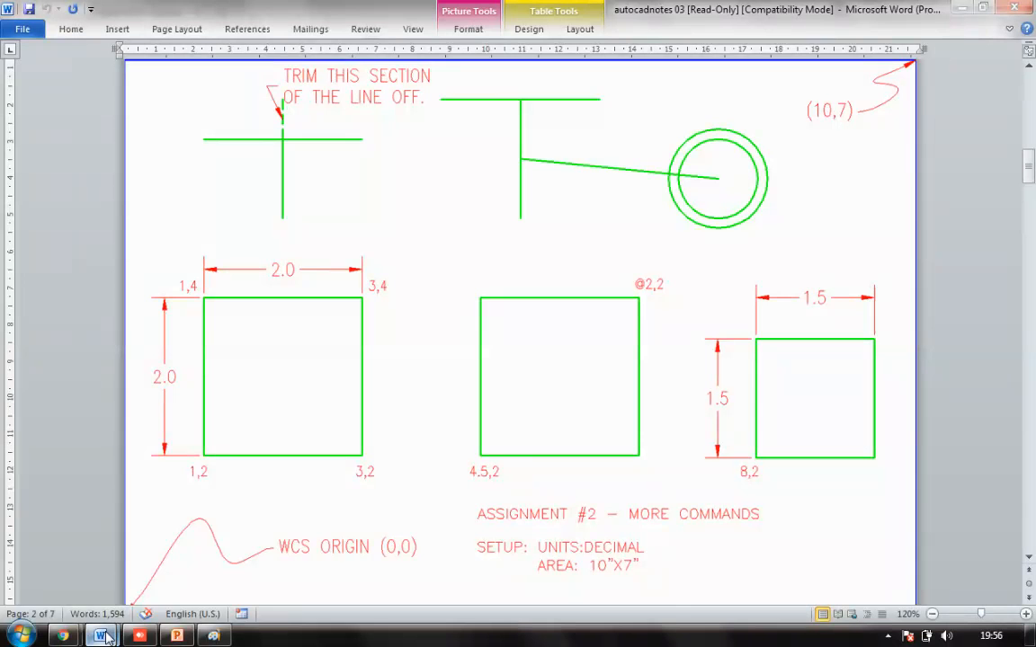
{"action": "mouse_move", "coordinate": [171, 638]}
{"action": "left_click", "coordinate": [139, 636]}
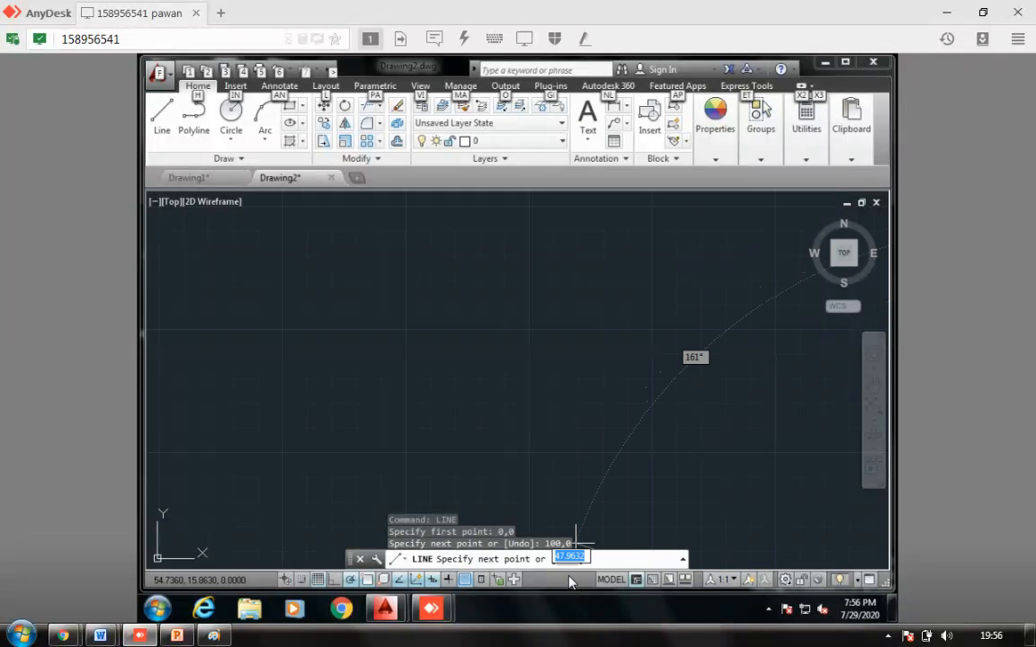
{"action": "left_click", "coordinate": [635, 556]}
{"action": "type", "text": "1"}
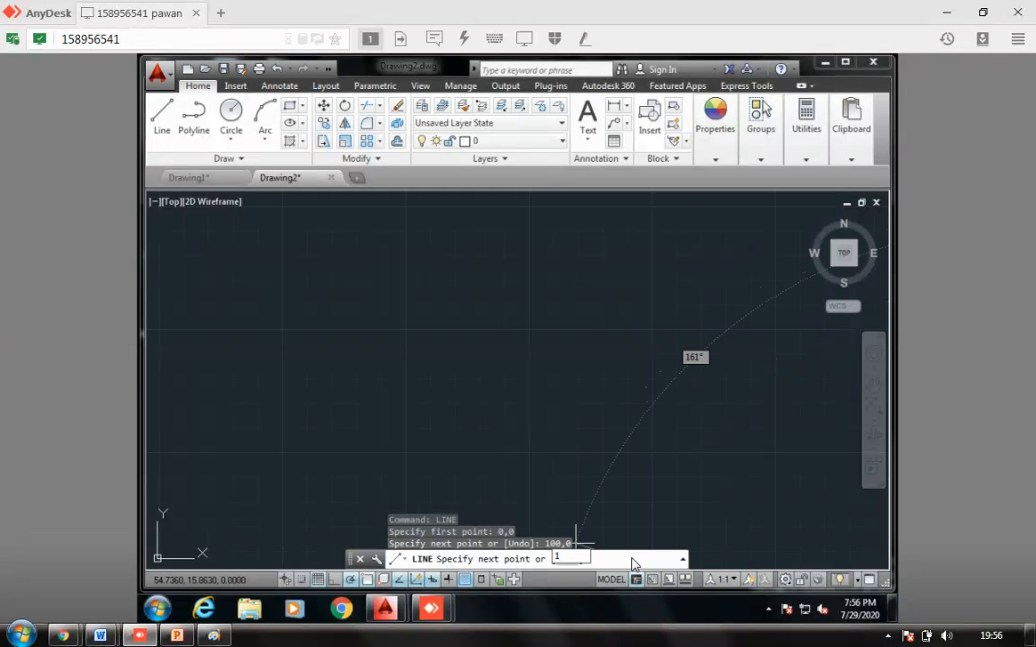
{"action": "type", "text": "00"}
{"action": "left_click", "coordinate": [633, 561]}
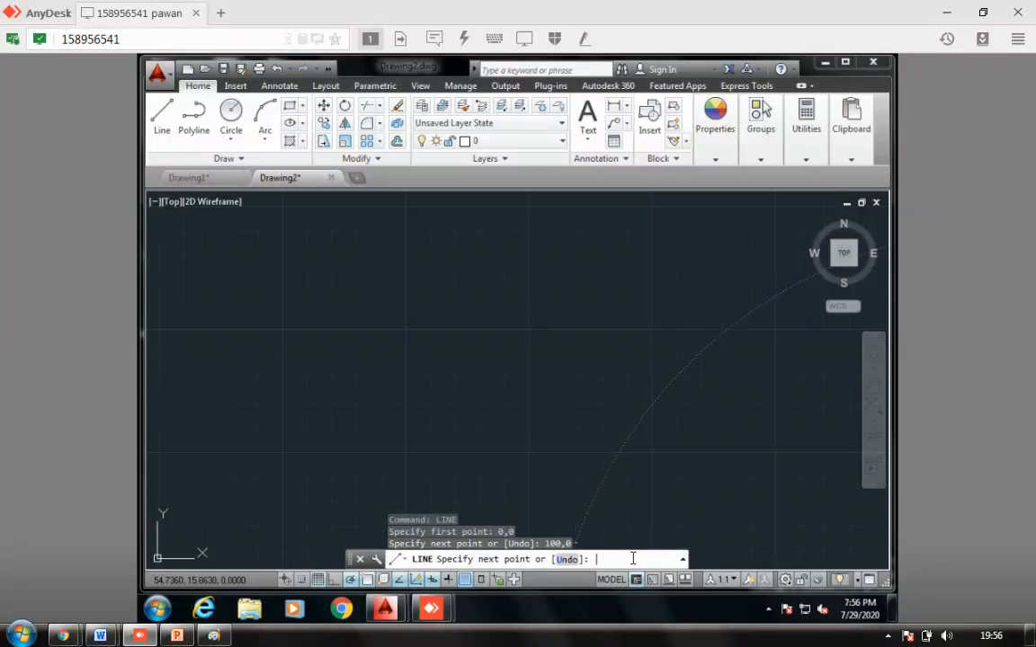
{"action": "type", "text": "100,70"}
{"action": "key", "text": "Return"}
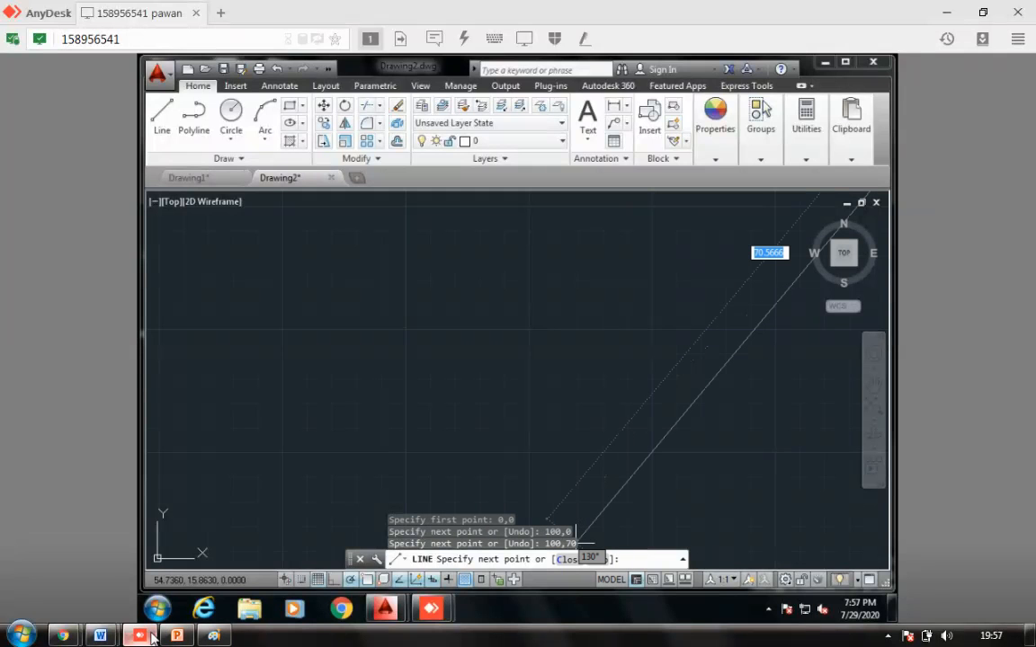
Consult the Word figure, draw the border's top edge to 0,70 in AutoCAD and close the outline.
{"action": "mouse_move", "coordinate": [99, 635]}
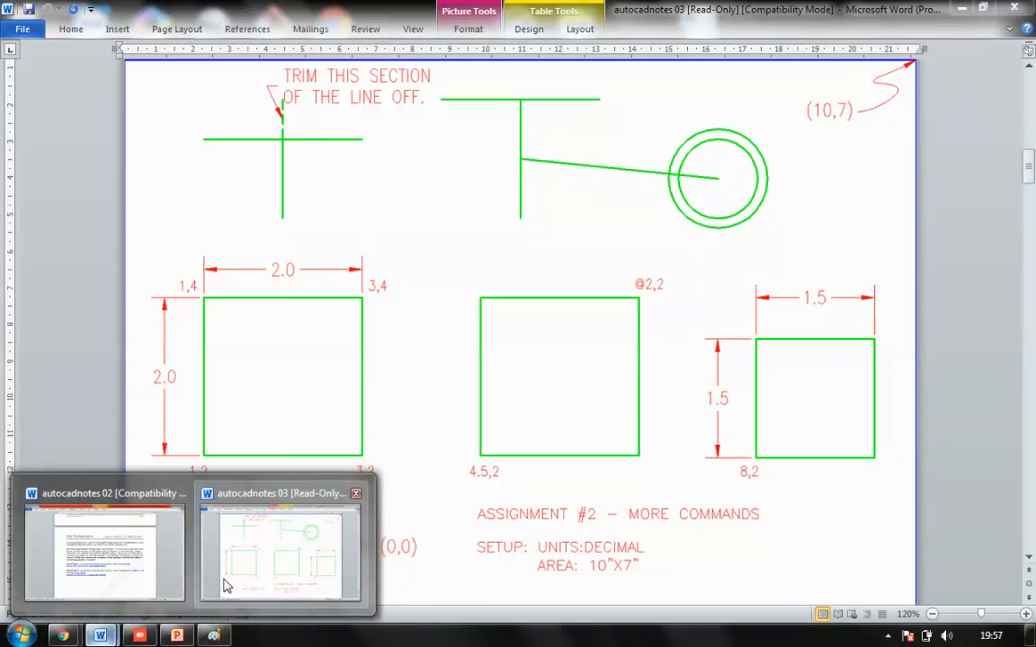
{"action": "left_click", "coordinate": [224, 582]}
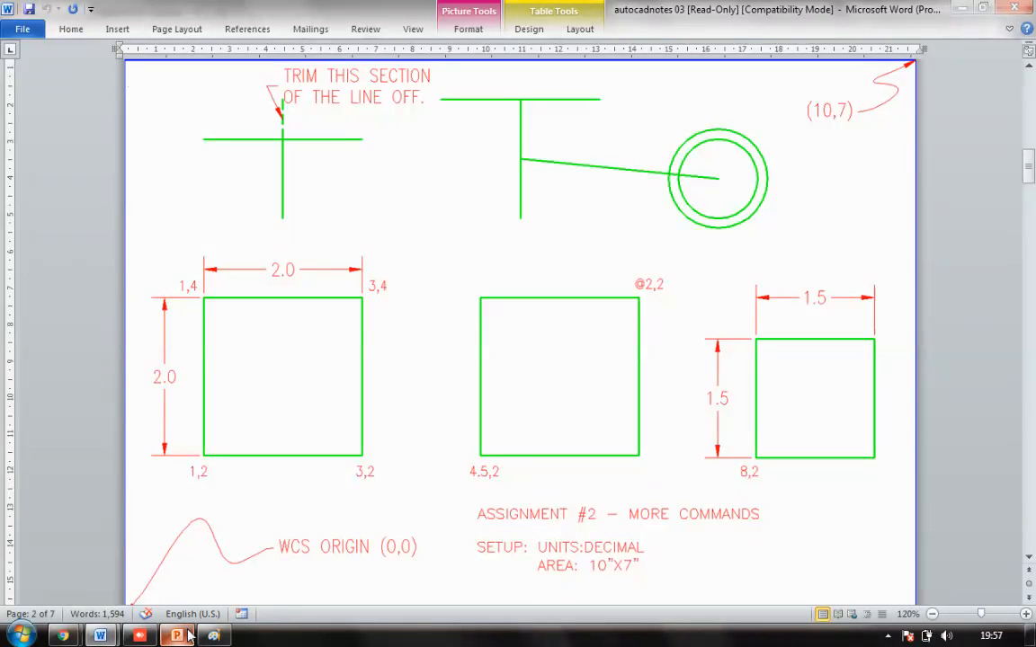
{"action": "left_click", "coordinate": [142, 637]}
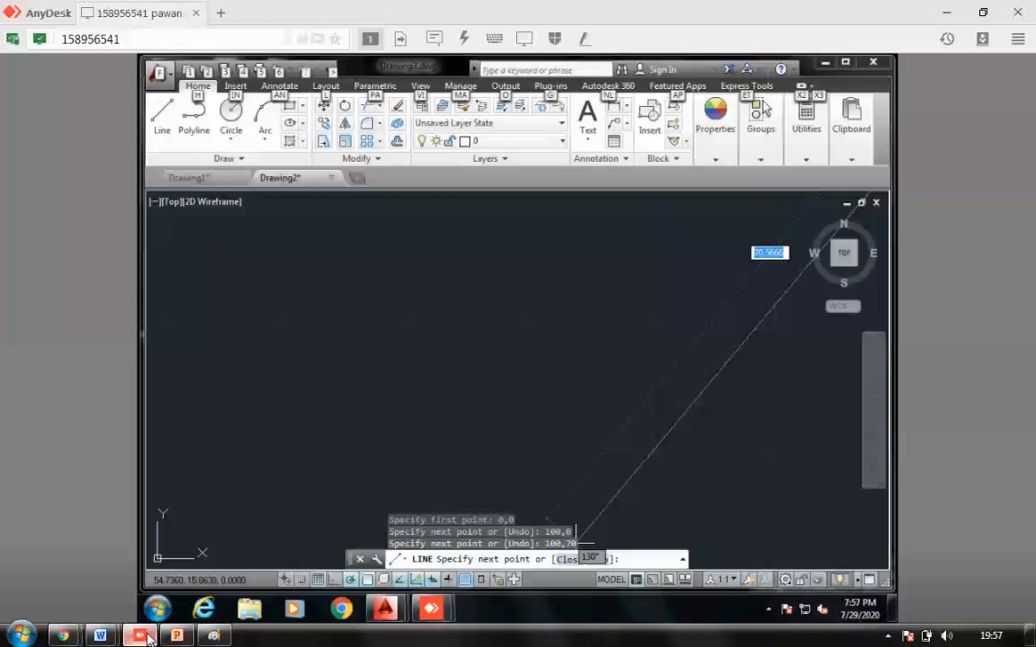
{"action": "left_click", "coordinate": [641, 557]}
{"action": "type", "text": "0"}
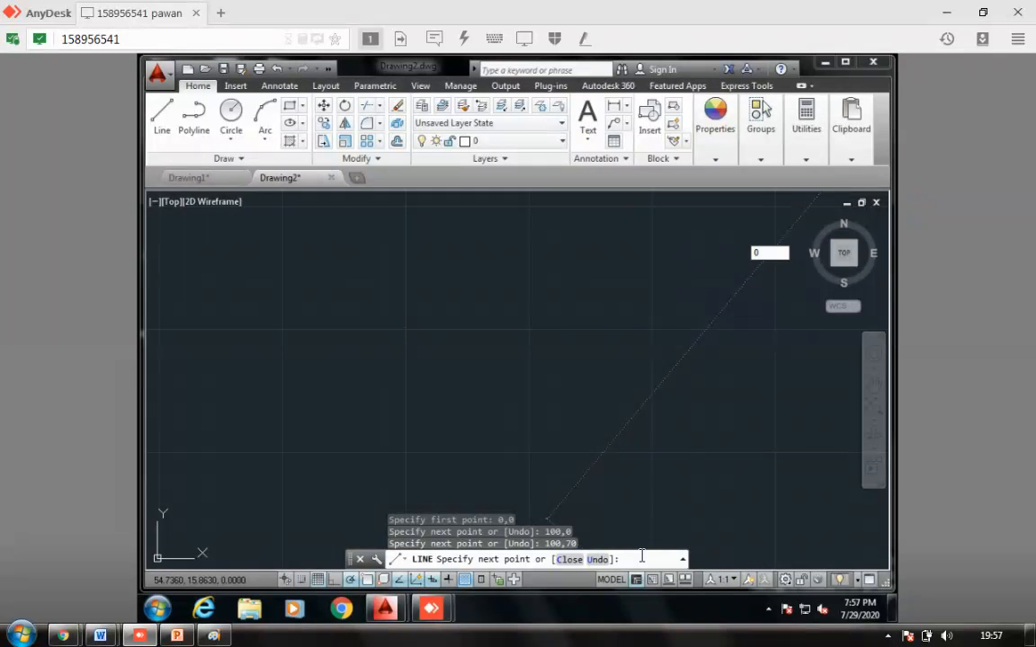
{"action": "left_click", "coordinate": [641, 556]}
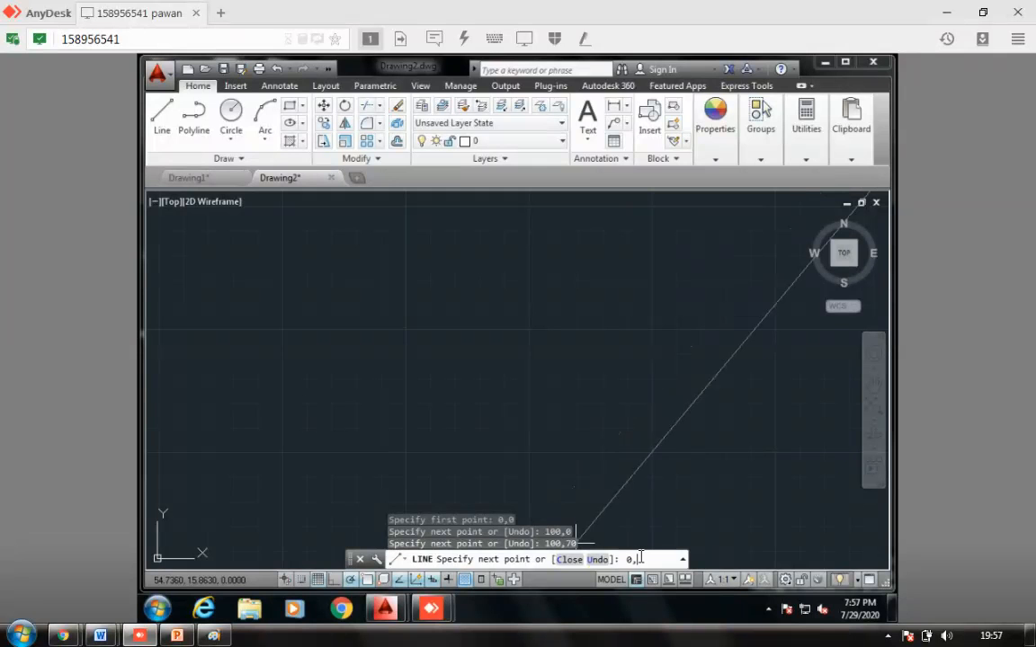
{"action": "type", "text": "0,70"}
{"action": "key", "text": "Return"}
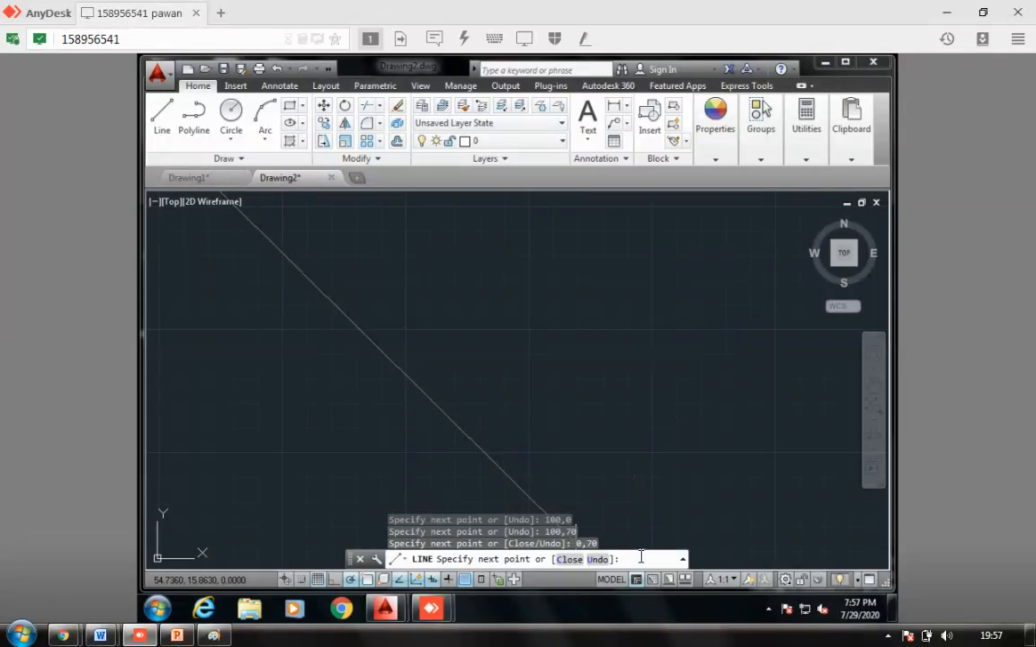
{"action": "key", "text": "Return"}
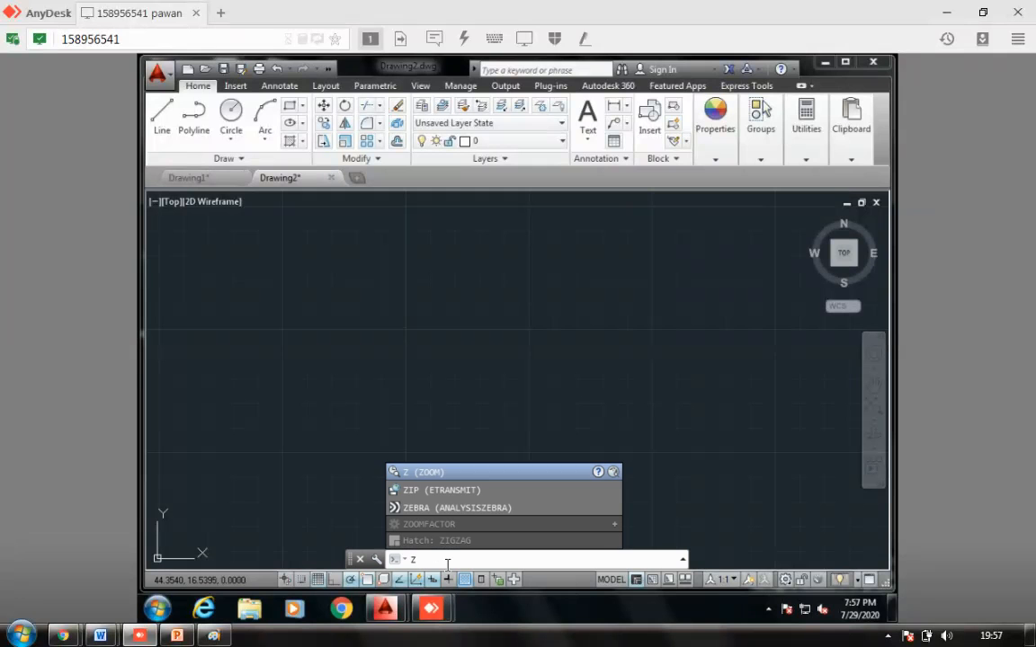
Zoom the drawing with the All option to show the whole border.
{"action": "type", "text": "om"}
{"action": "key", "text": "Return"}
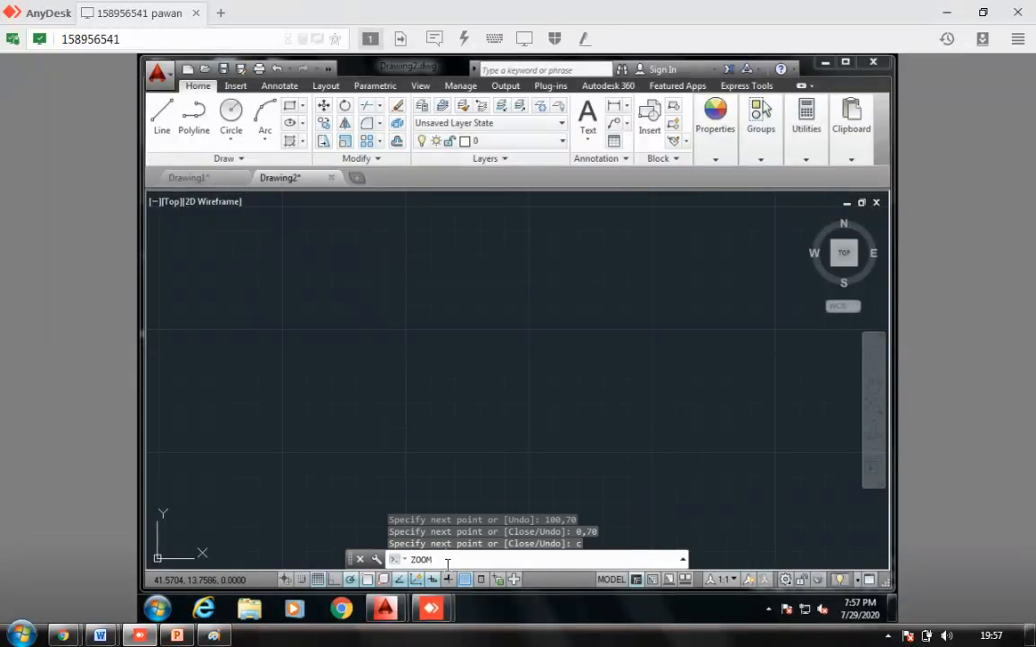
{"action": "type", "text": "a"}
{"action": "key", "text": "Return"}
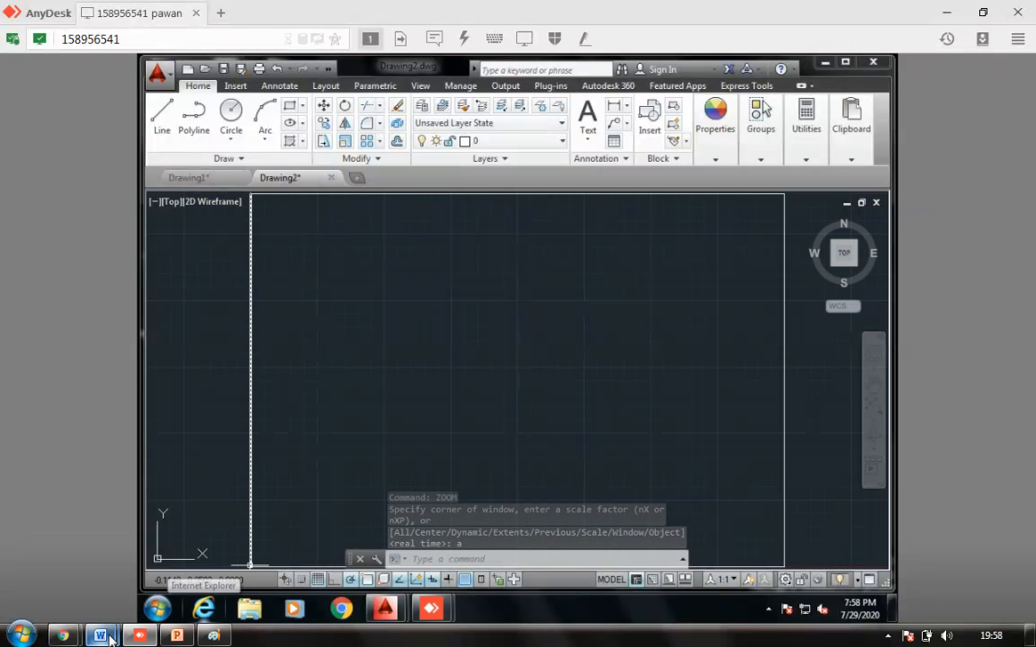
Look up the first square's lower-left corner in the Word figure and start a line at 10,20 in AutoCAD.
{"action": "mouse_move", "coordinate": [103, 636]}
{"action": "left_click", "coordinate": [279, 544]}
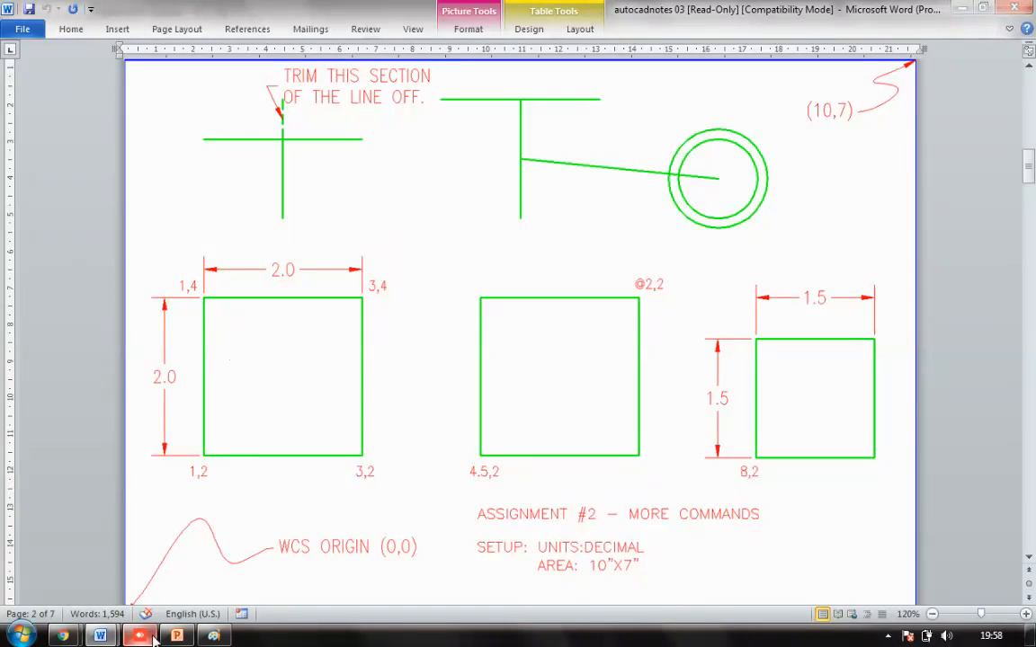
{"action": "left_click", "coordinate": [212, 636]}
{"action": "left_click", "coordinate": [489, 559]}
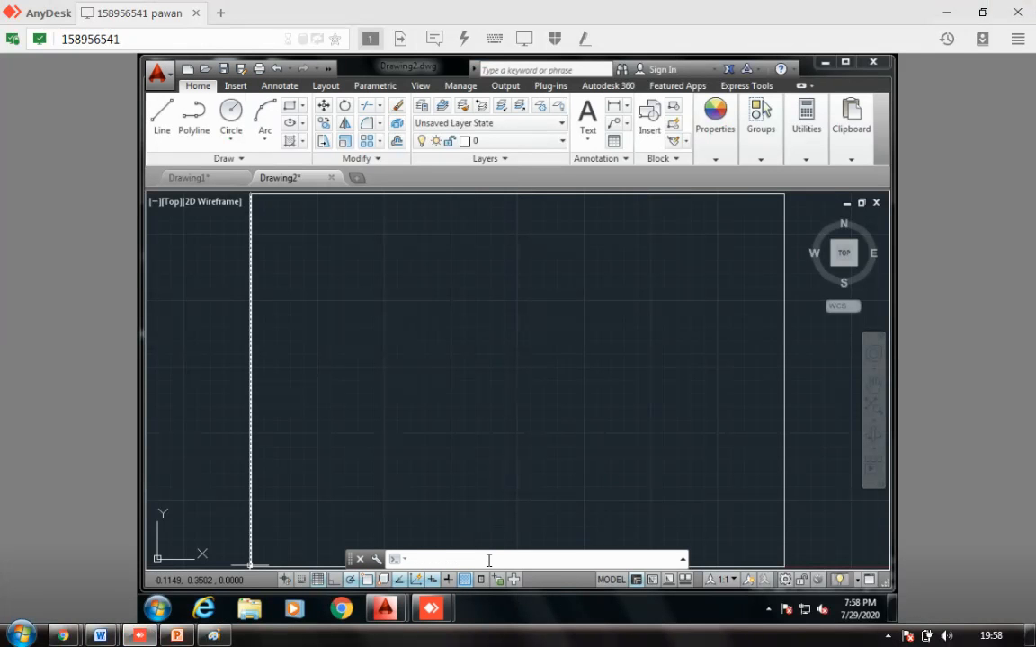
{"action": "type", "text": "line"}
{"action": "key", "text": "Return"}
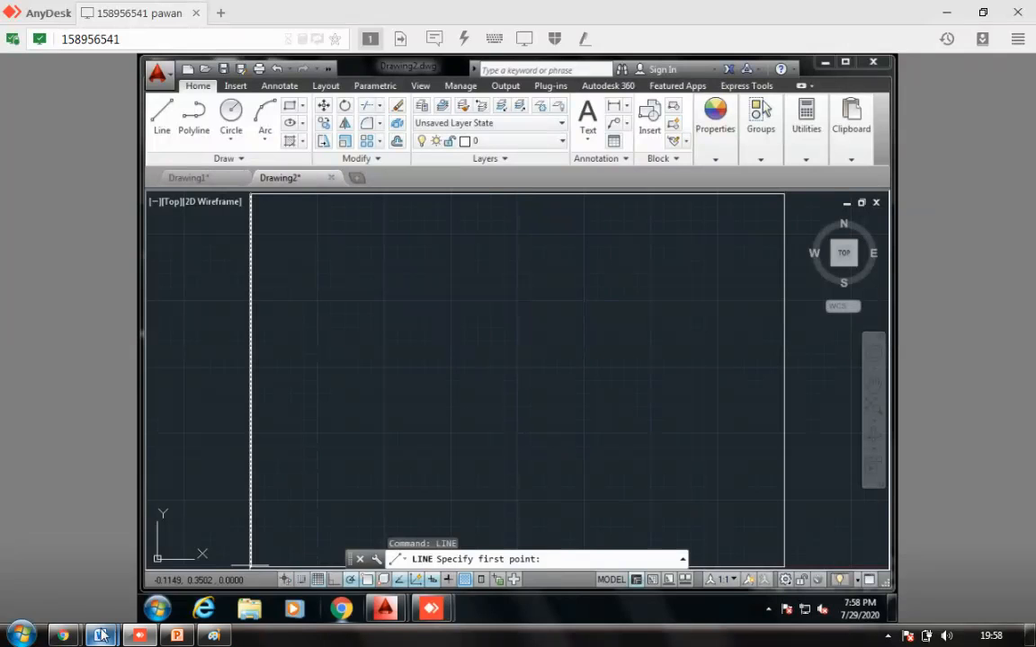
{"action": "mouse_move", "coordinate": [104, 636]}
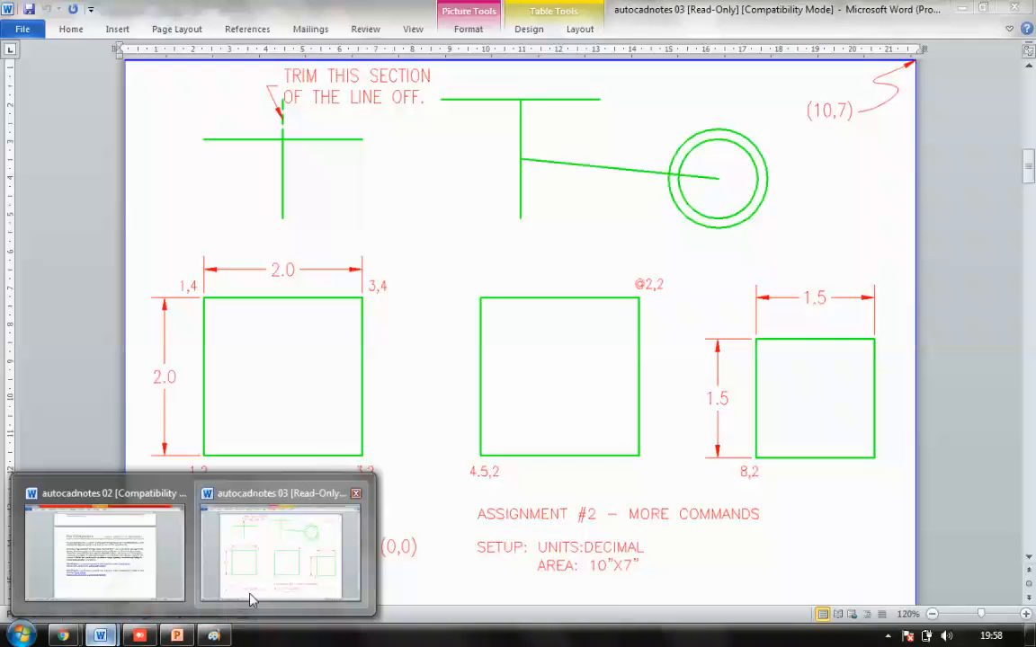
{"action": "left_click", "coordinate": [248, 595]}
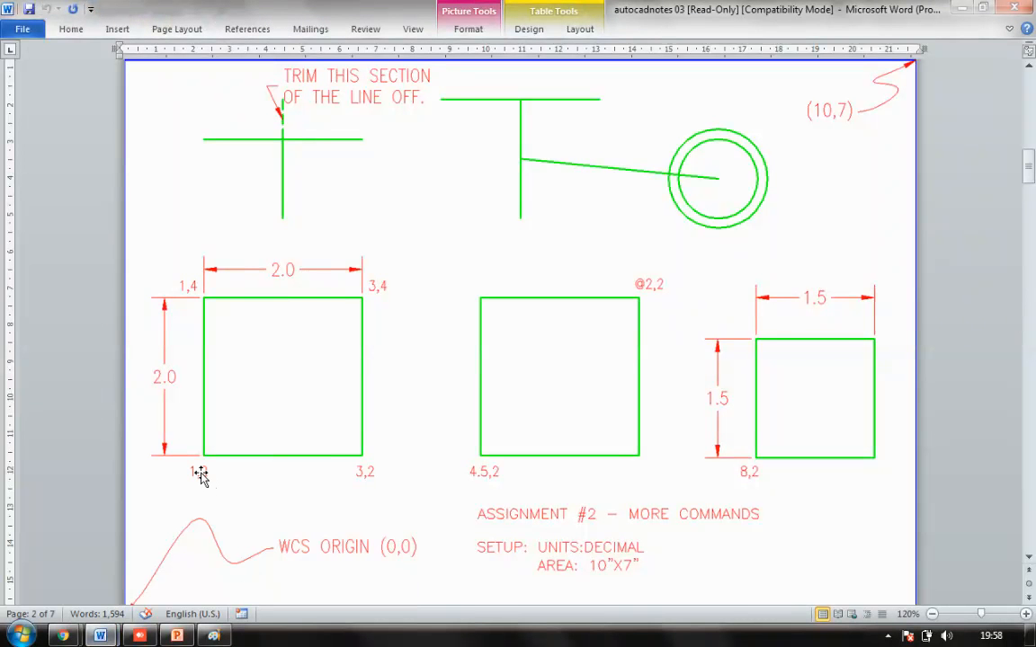
{"action": "key", "text": "alt+Tab"}
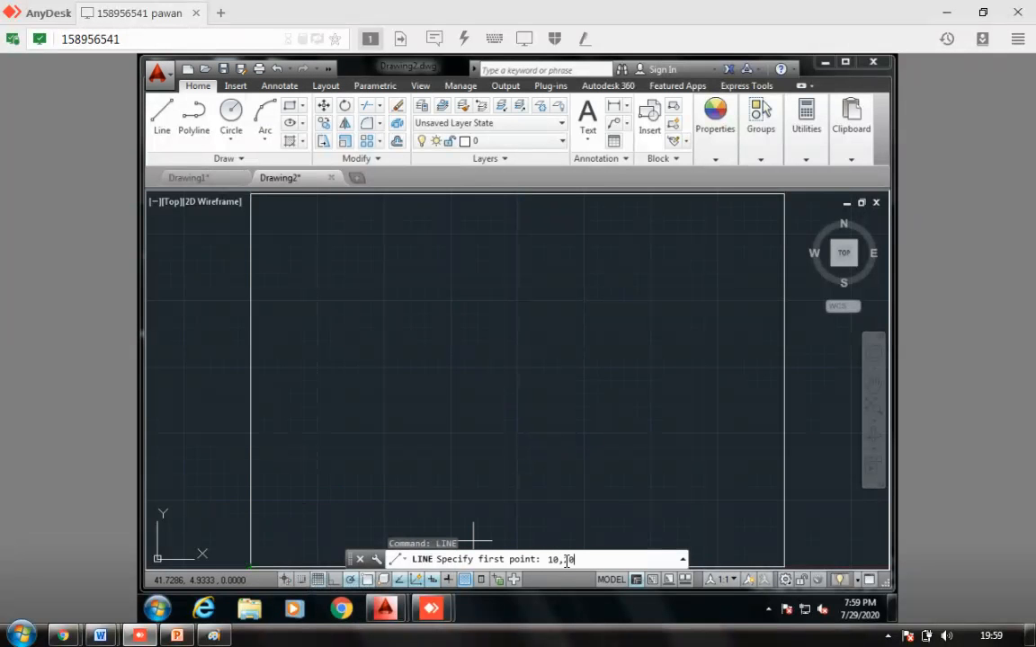
{"action": "key", "text": "Return"}
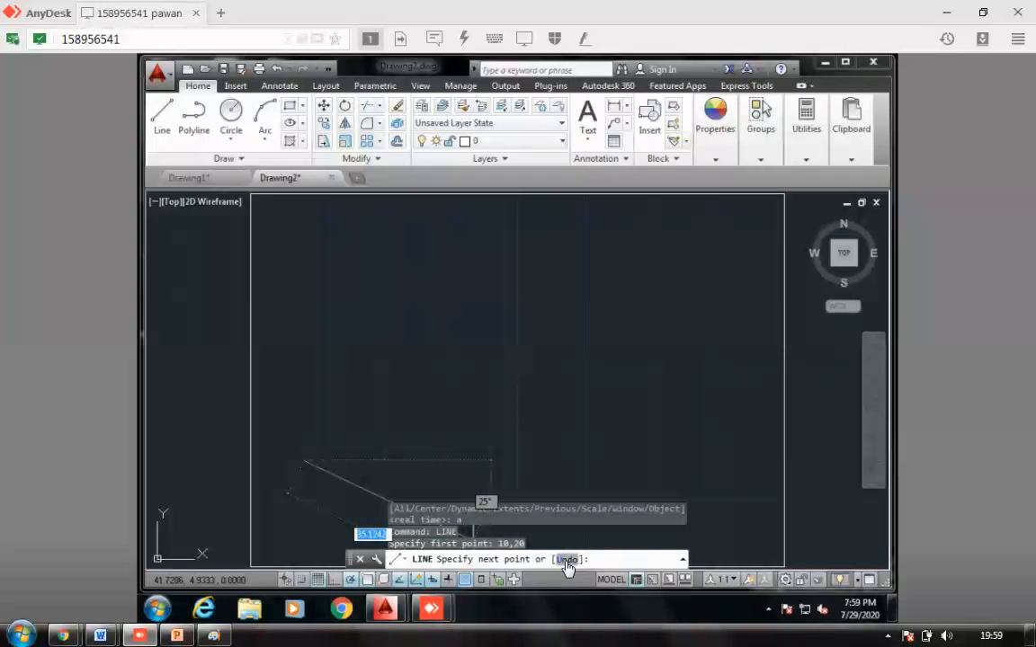
Check the first square's lower-right corner in the PowerPoint figure and draw the bottom edge to 30,20 in AutoCAD.
{"action": "left_click", "coordinate": [177, 637]}
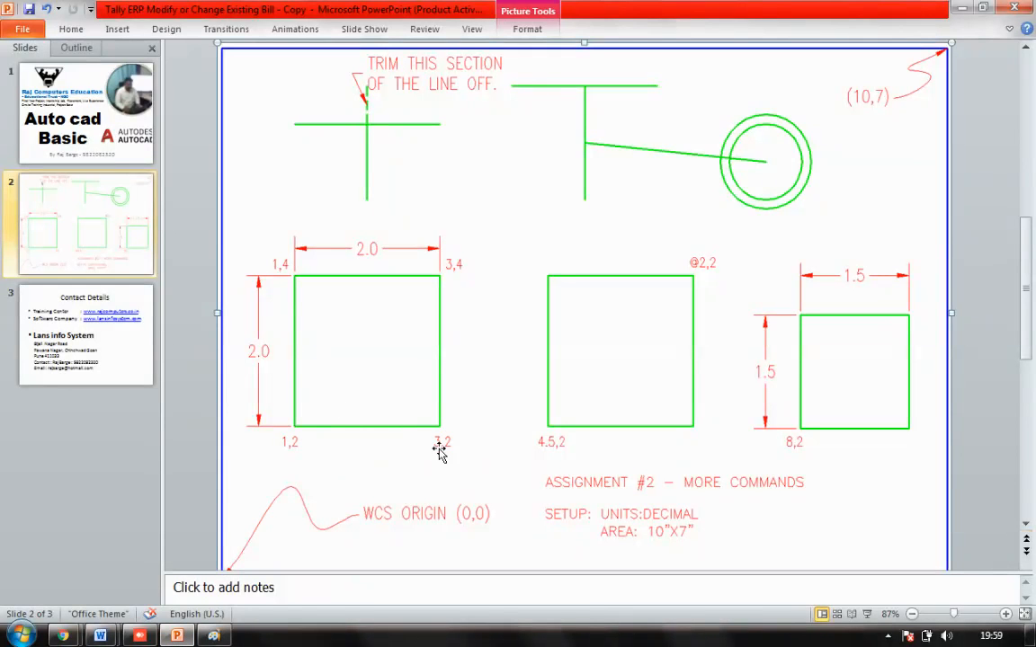
{"action": "left_click", "coordinate": [139, 637]}
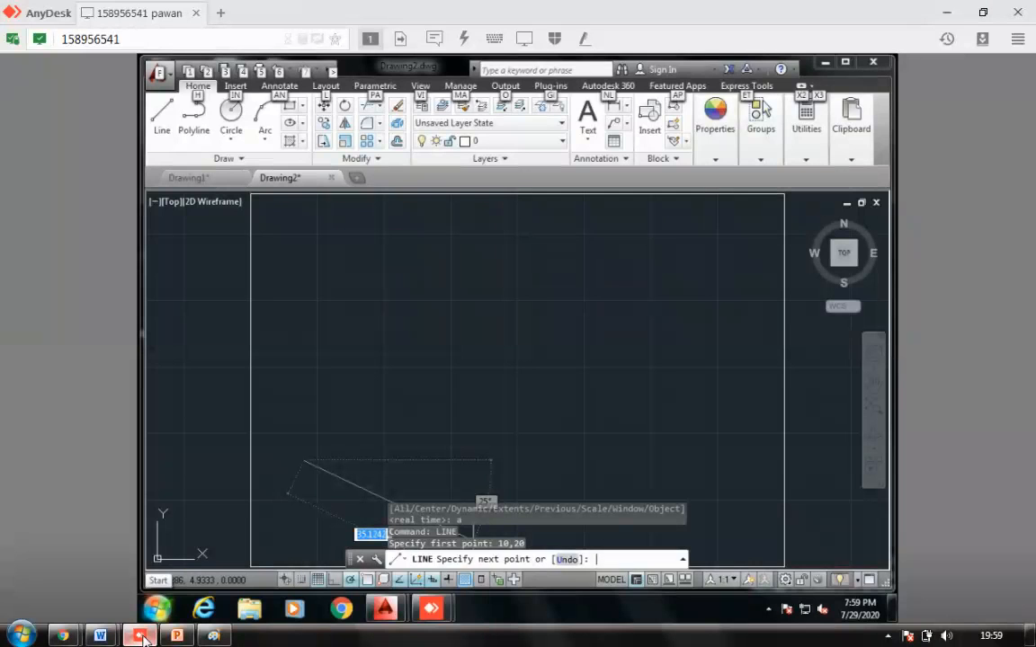
{"action": "left_click", "coordinate": [615, 559]}
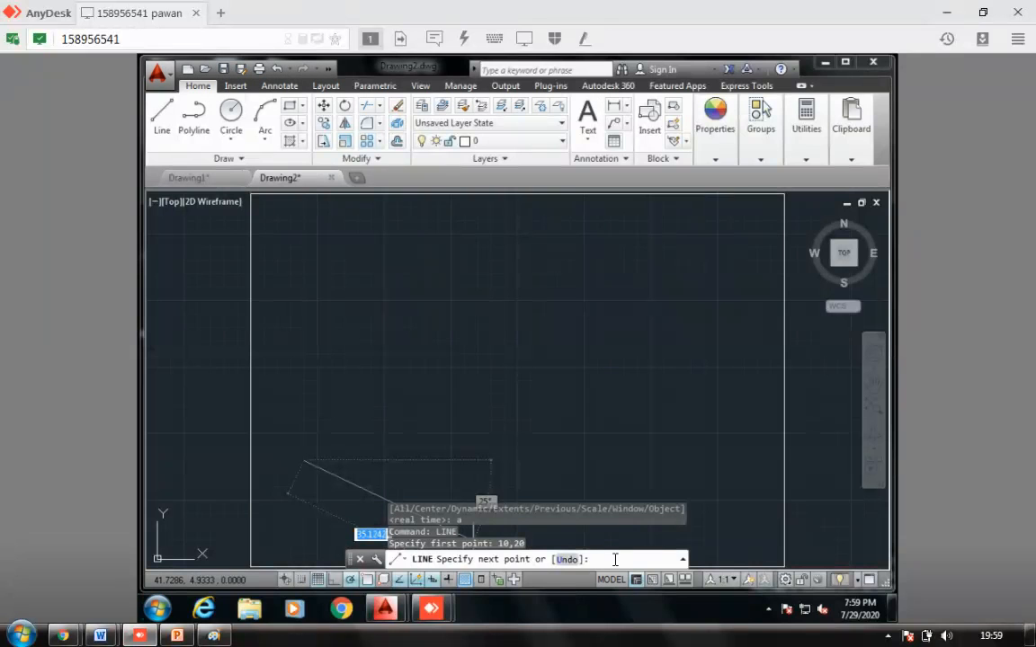
{"action": "type", "text": "30"}
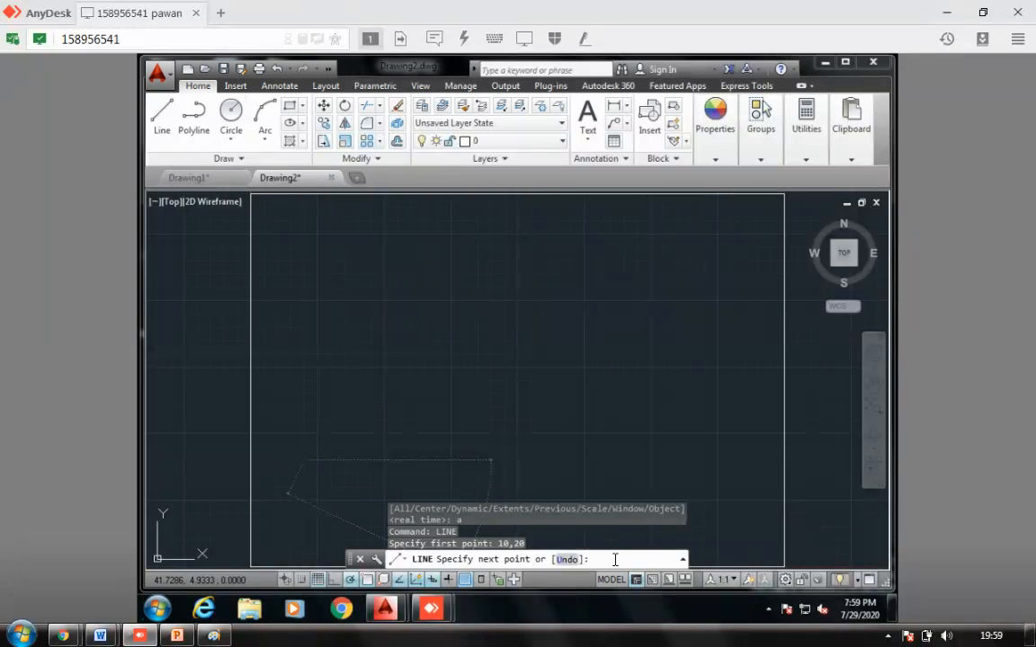
{"action": "type", "text": "30,20"}
{"action": "key", "text": "Return"}
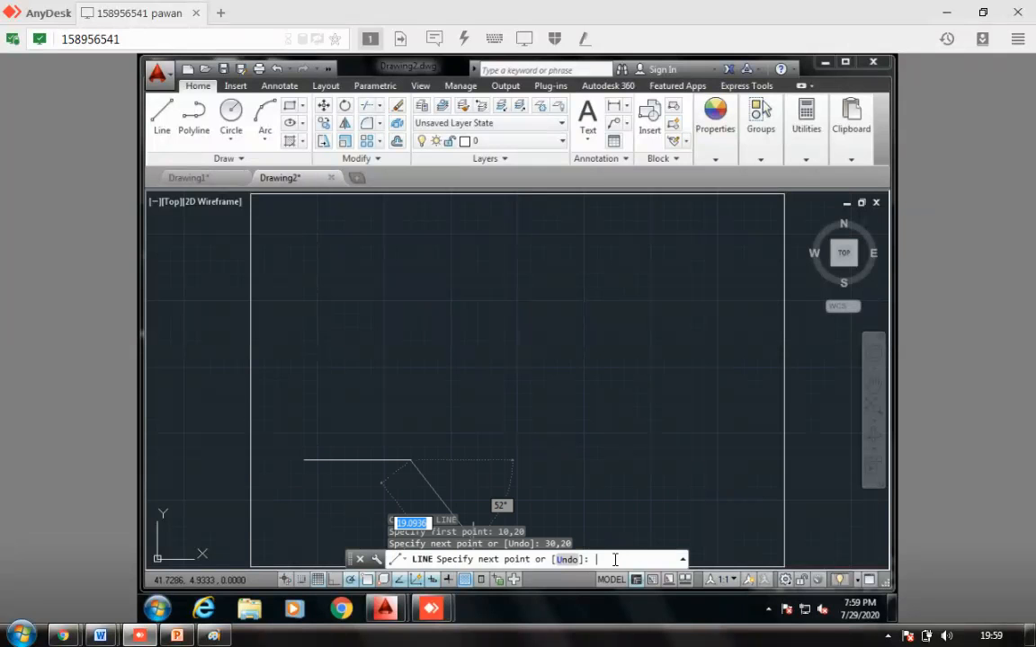
Look up the first square's upper-right corner in the PowerPoint figure and draw the right edge to 30,40 in AutoCAD.
{"action": "mouse_move", "coordinate": [181, 640]}
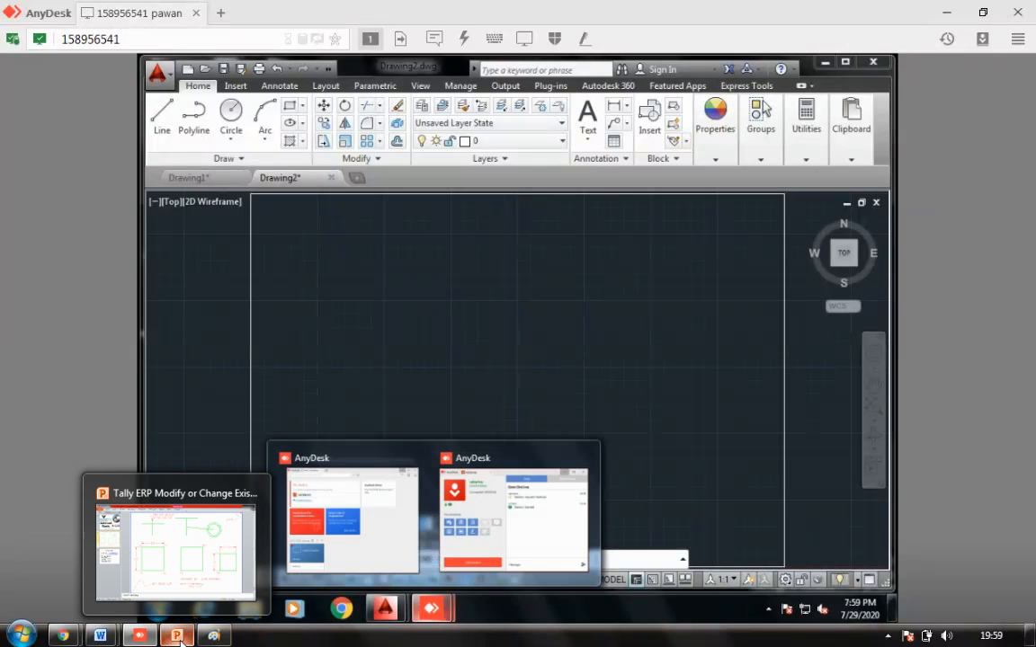
{"action": "left_click", "coordinate": [176, 551]}
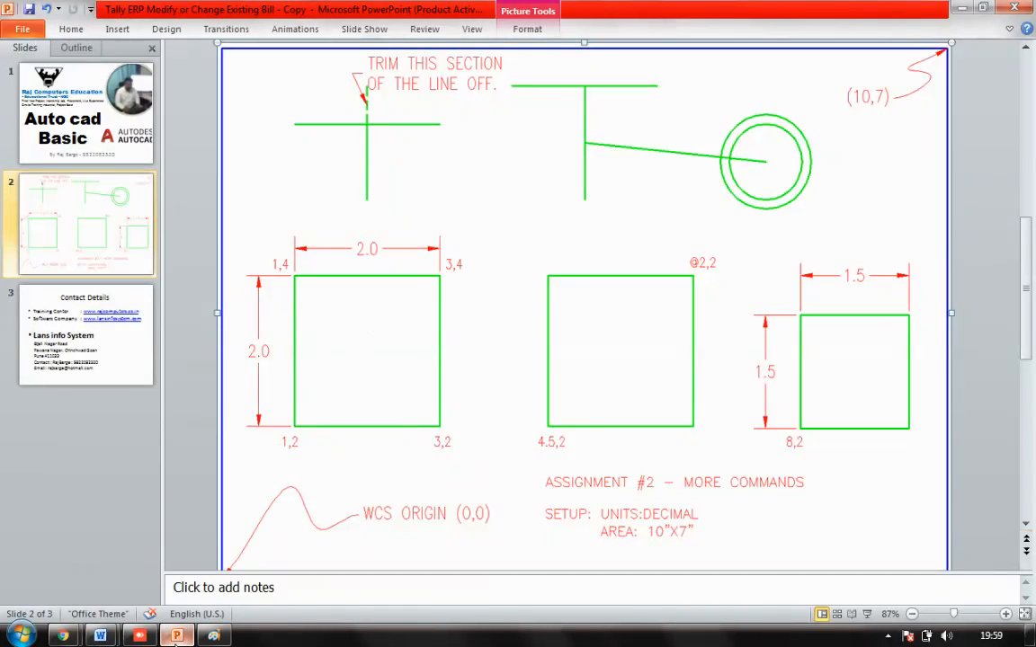
{"action": "mouse_move", "coordinate": [180, 641]}
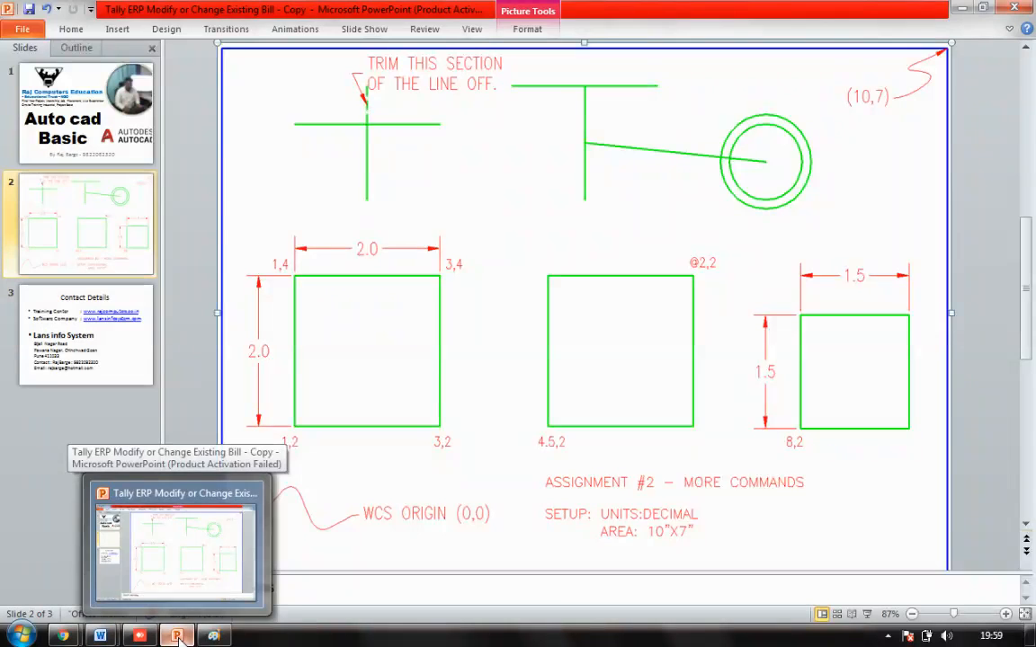
{"action": "left_click", "coordinate": [139, 636]}
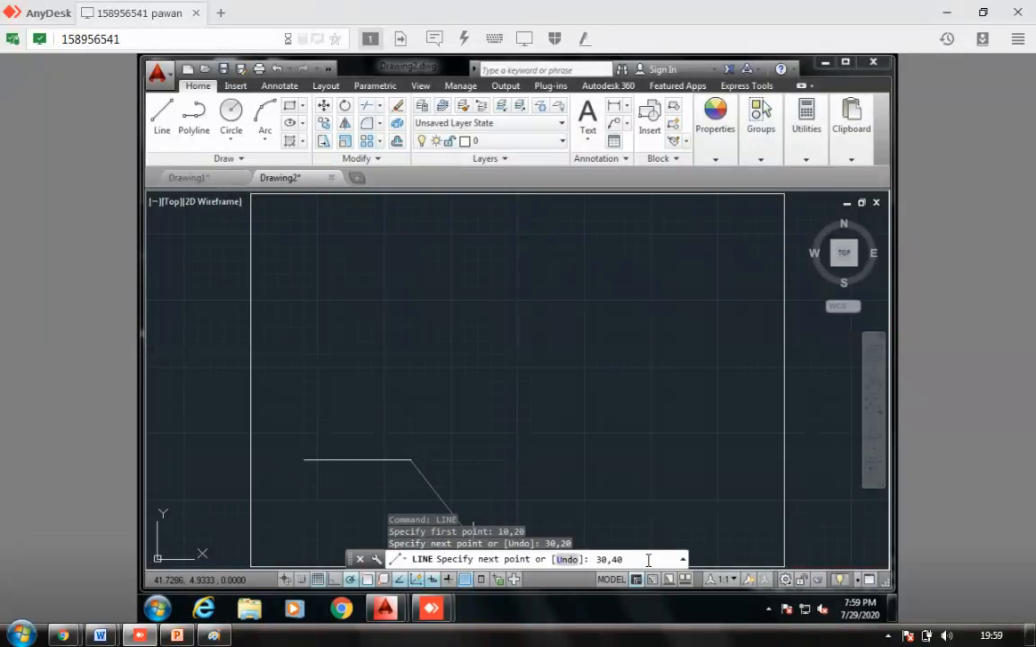
{"action": "key", "text": "Return"}
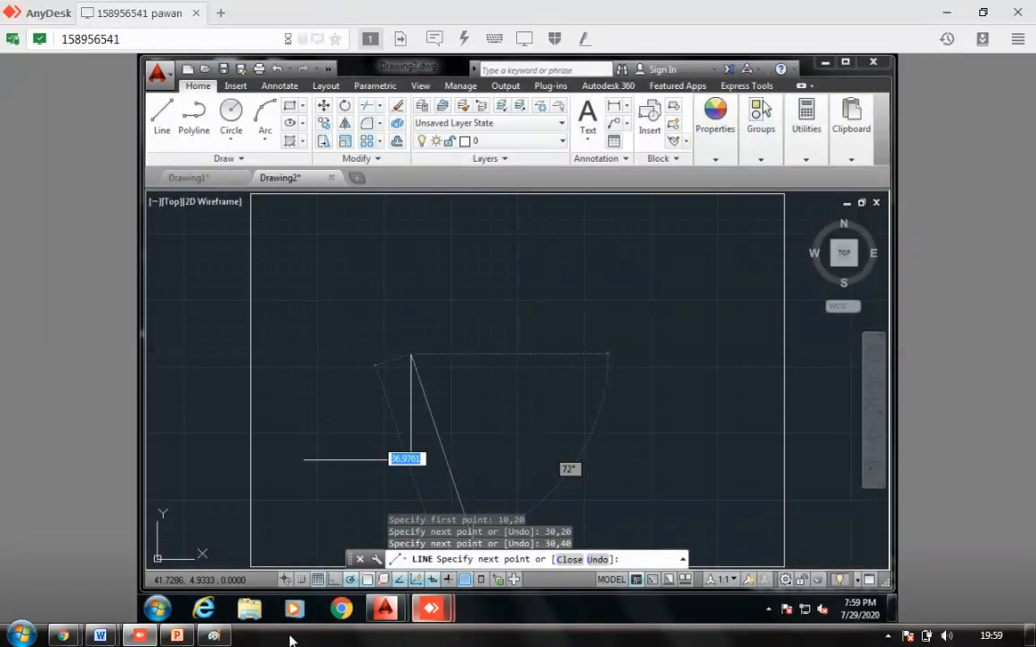
Check the first square's upper-left corner in the PowerPoint figure and try to draw the top edge to 10,30 in AutoCAD.
{"action": "left_click", "coordinate": [178, 636]}
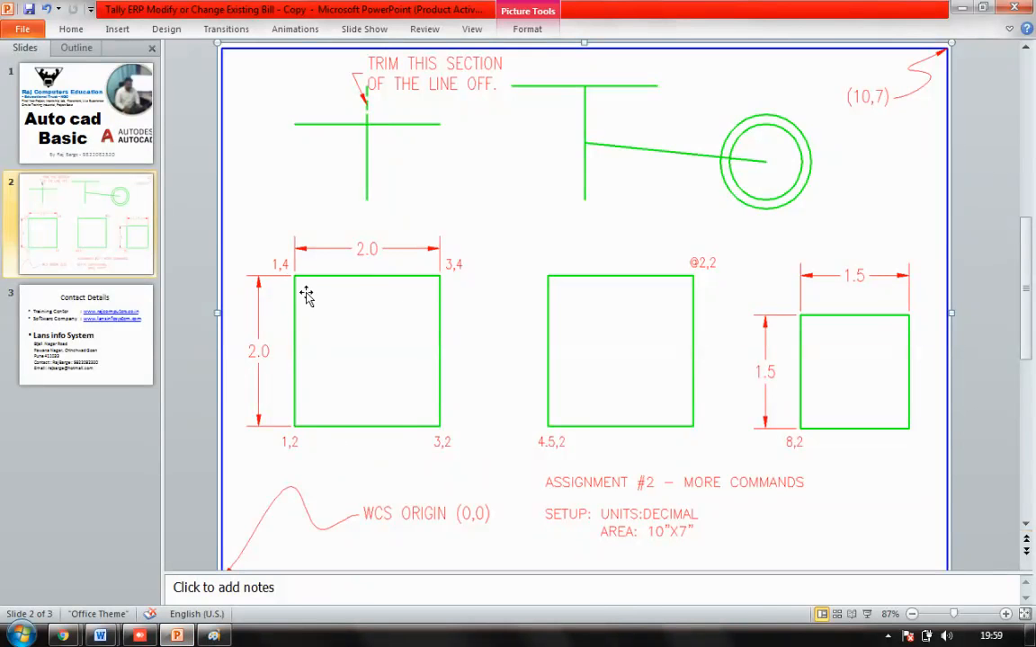
{"action": "left_click", "coordinate": [139, 636]}
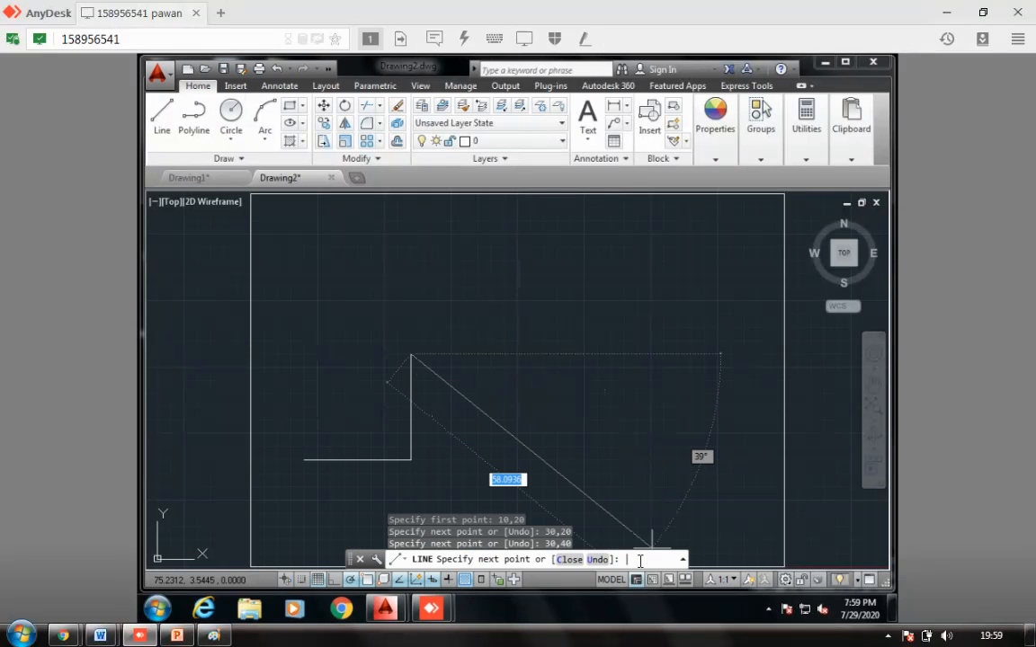
{"action": "type", "text": "10"}
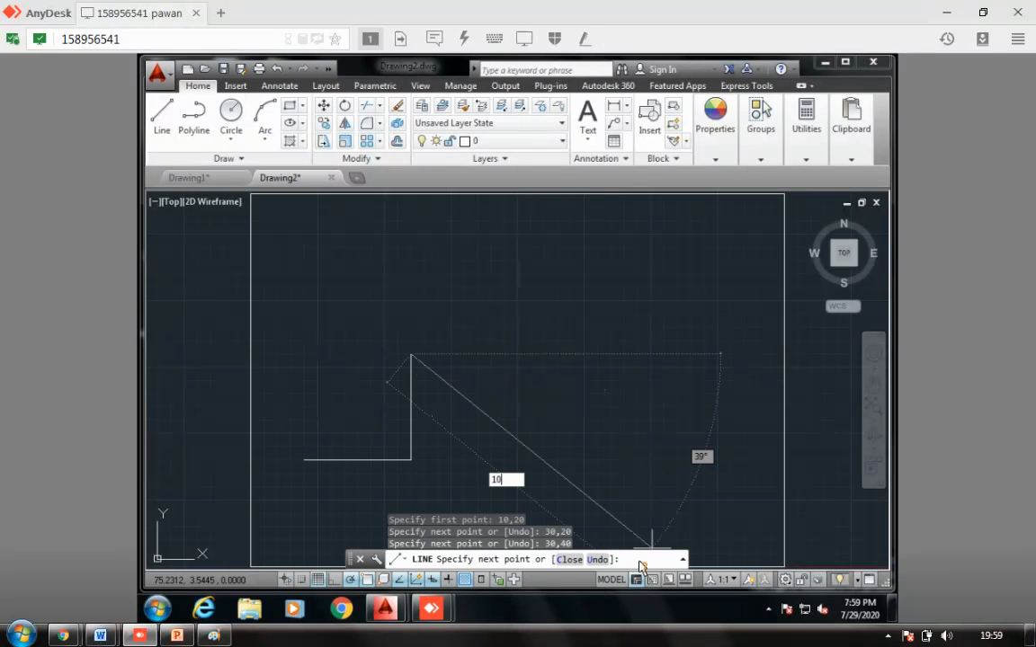
{"action": "key", "text": "Return"}
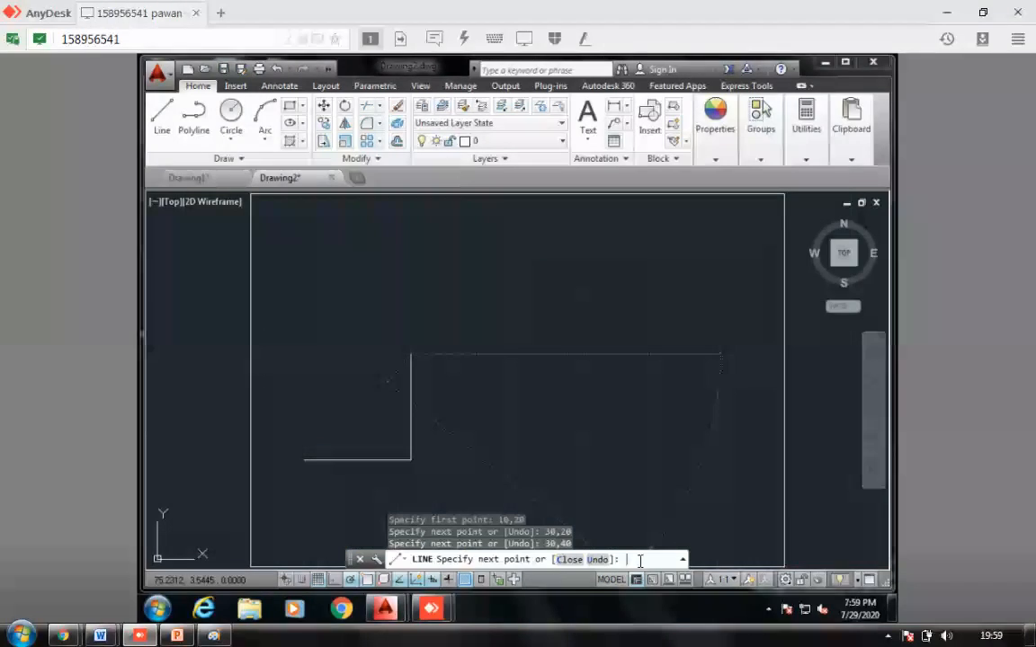
{"action": "type", "text": "10"}
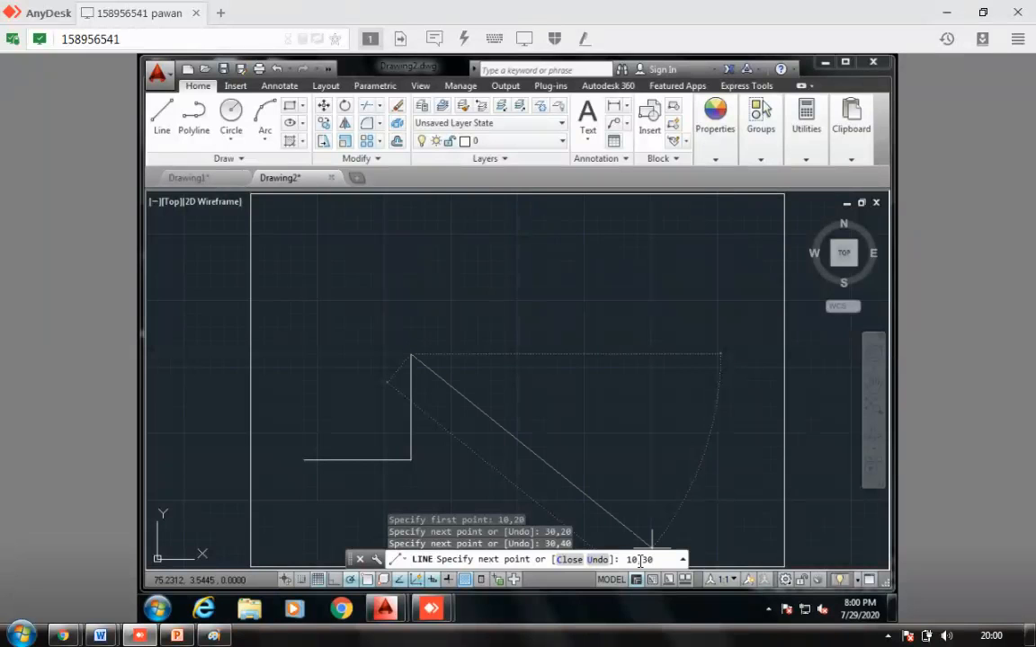
{"action": "type", "text": ",30"}
{"action": "key", "text": "Return"}
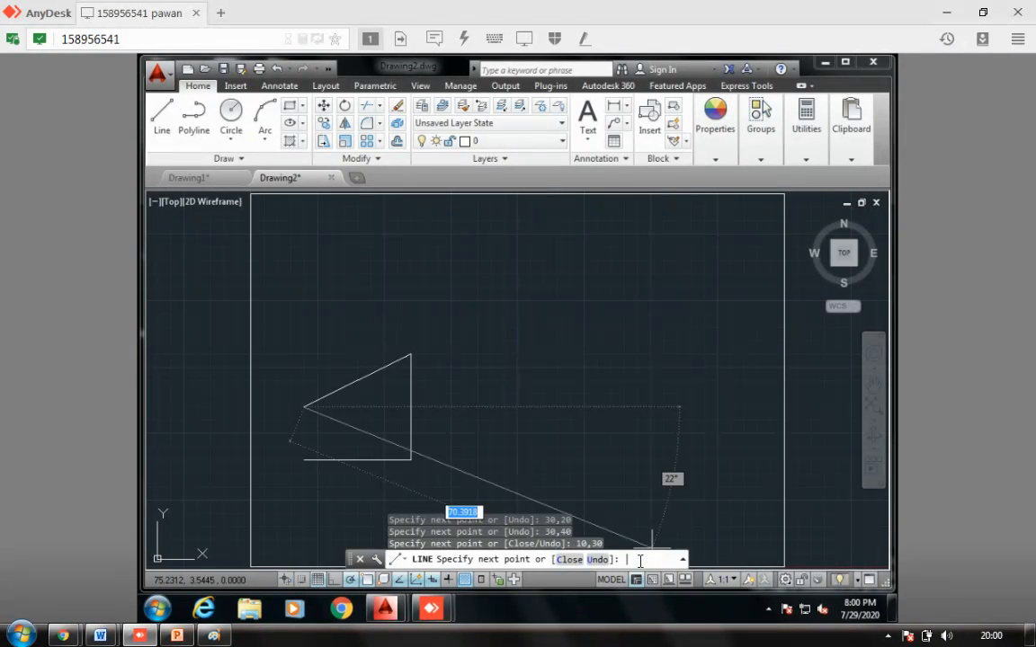
Recheck the corner in the PowerPoint figure and undo the last line segment to 10,30 in AutoCAD.
{"action": "key", "text": "alt+Tab"}
{"action": "left_click", "coordinate": [177, 636]}
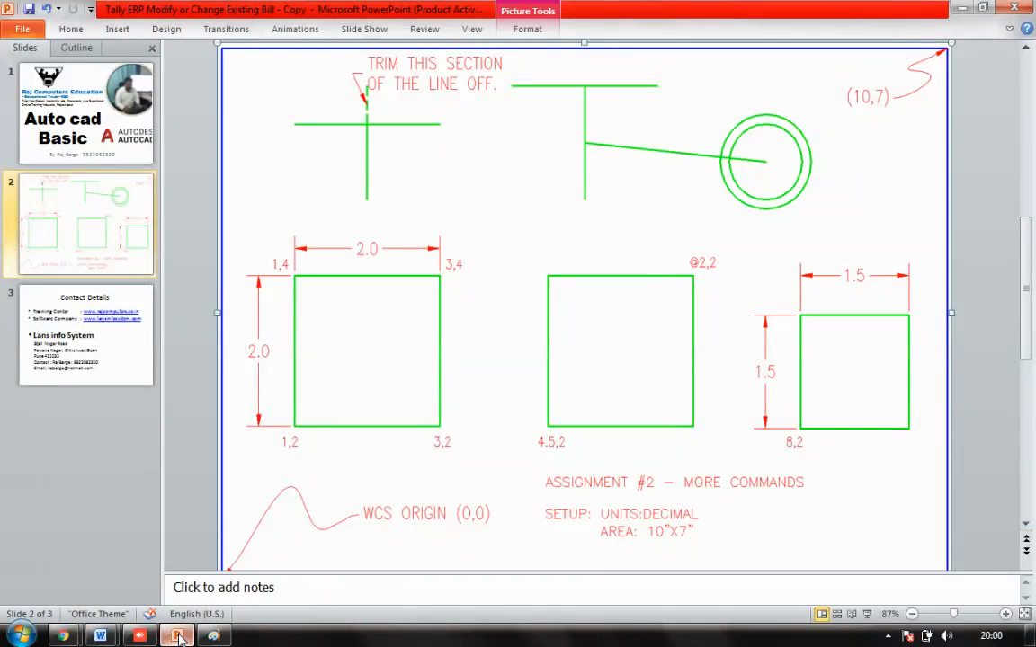
{"action": "left_click", "coordinate": [177, 635]}
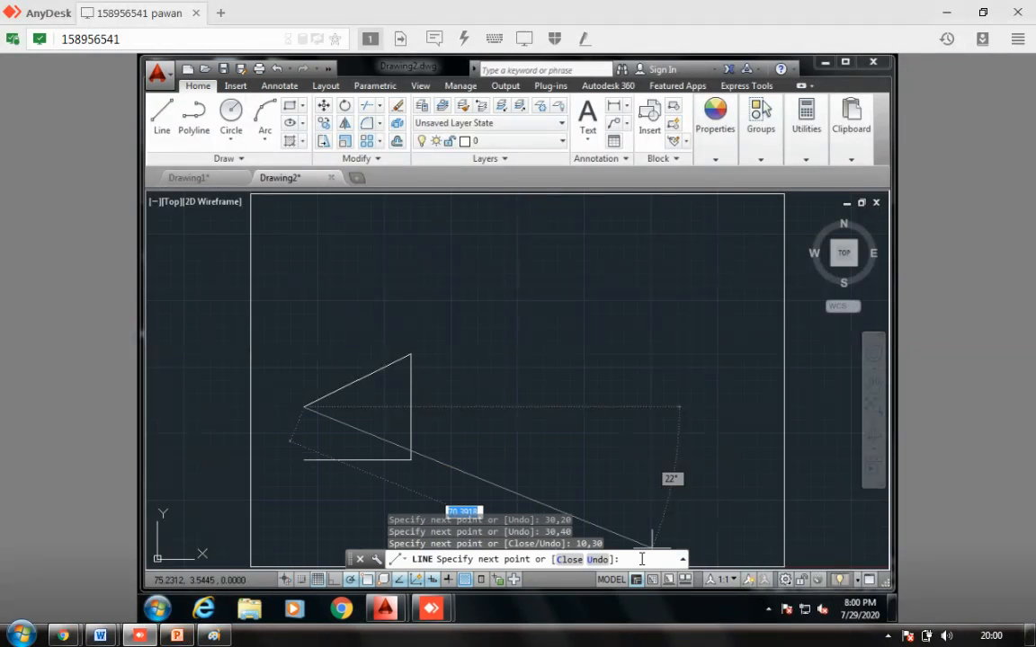
{"action": "type", "text": "u"}
{"action": "key", "text": "Return"}
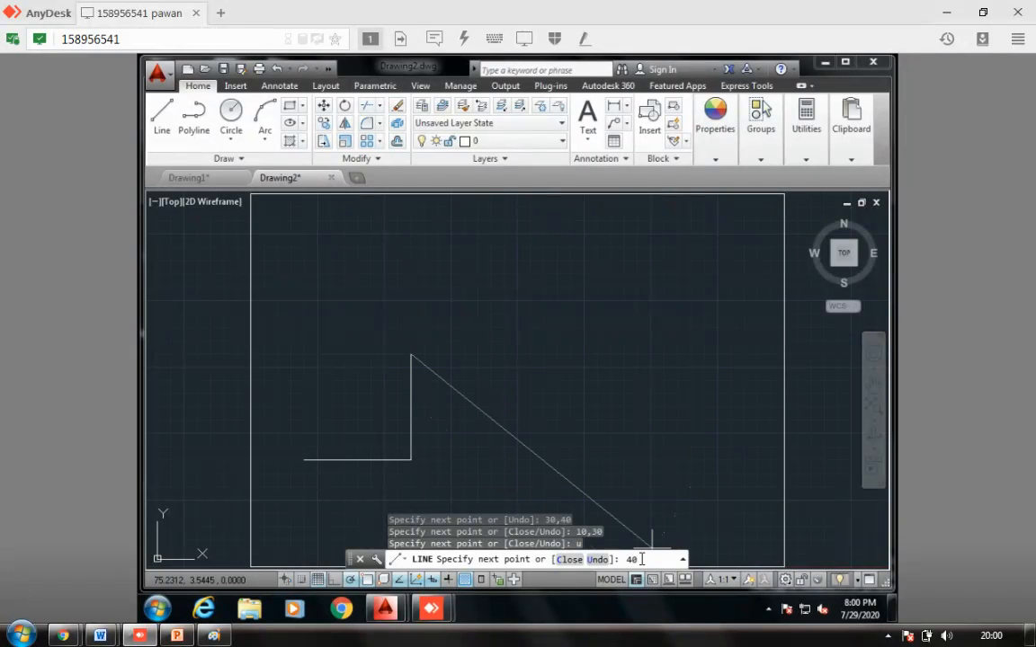
Draw the first square's top edge to 10,40 and close the outline.
{"action": "type", "text": "10,40"}
{"action": "key", "text": "Return"}
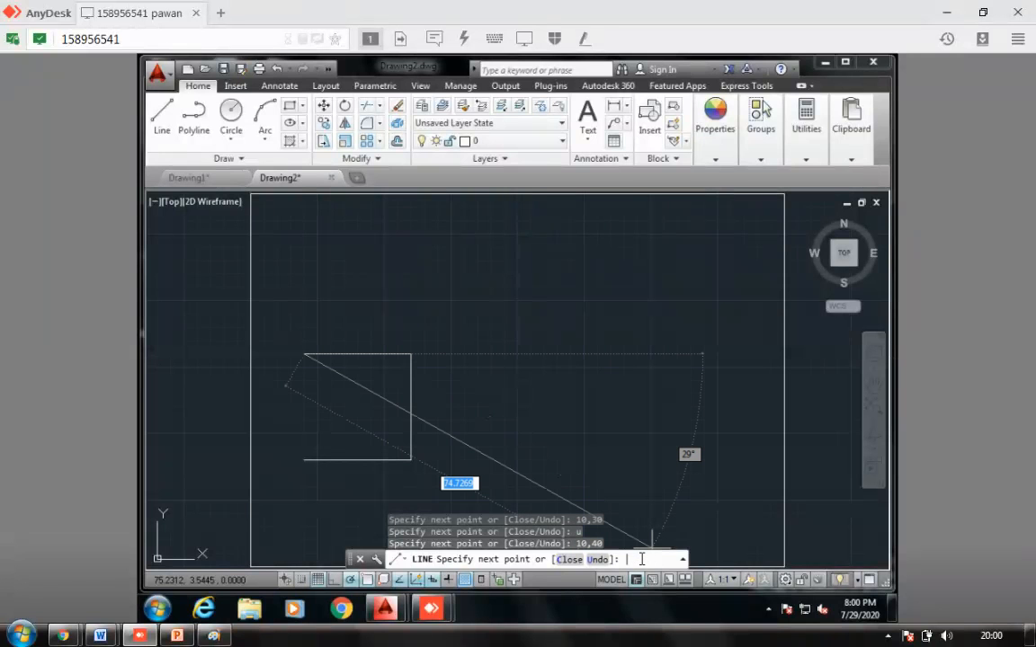
{"action": "type", "text": "c"}
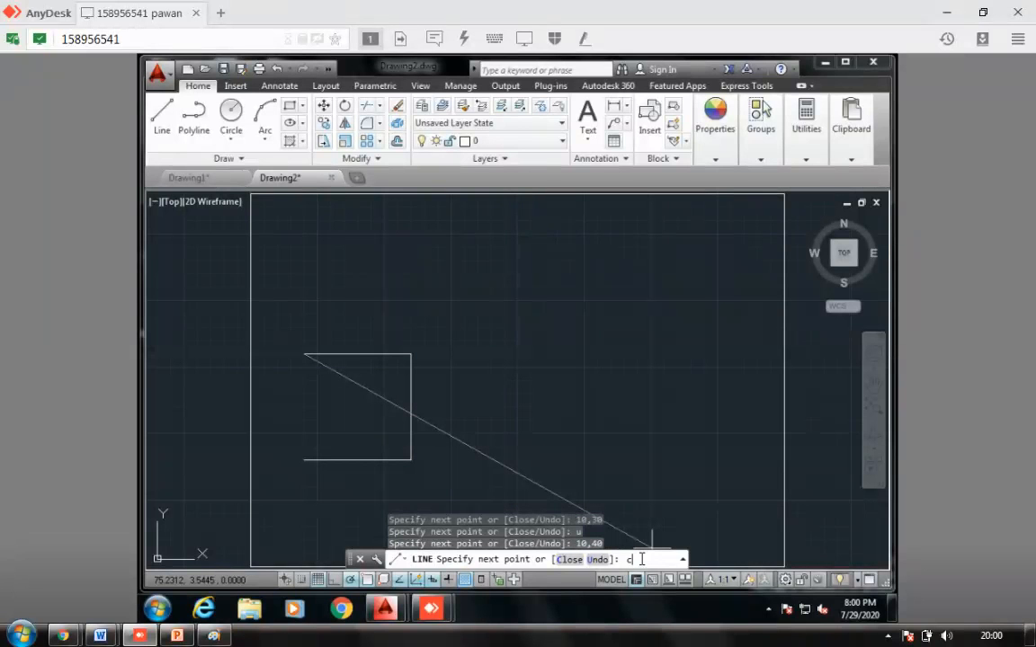
{"action": "key", "text": "Return"}
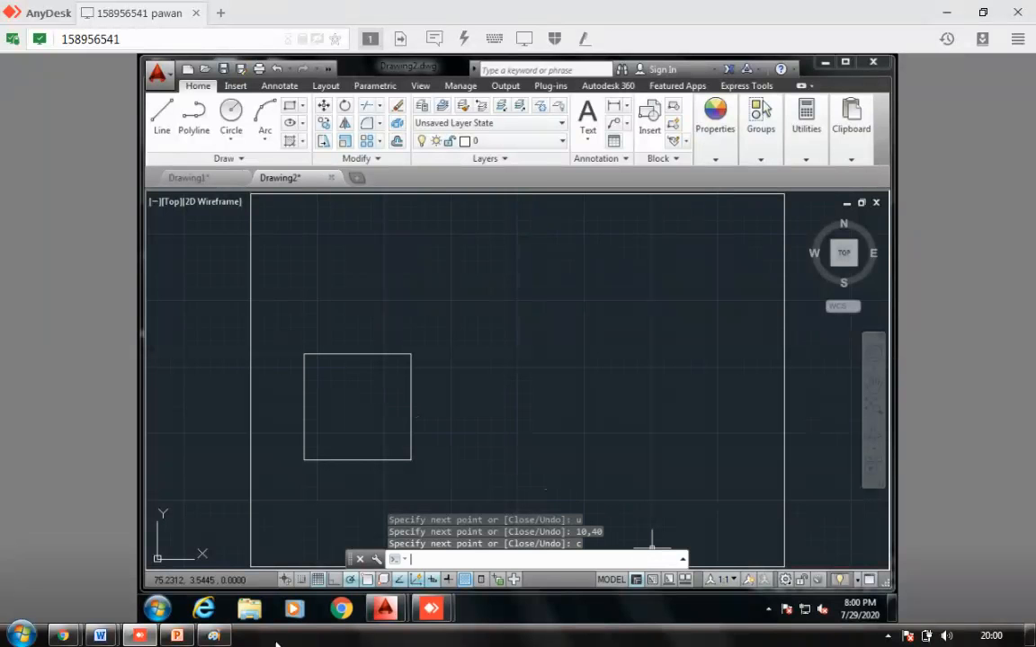
Look up the second square's lower-left corner in the PowerPoint figure and start the Line command in AutoCAD.
{"action": "left_click", "coordinate": [177, 636]}
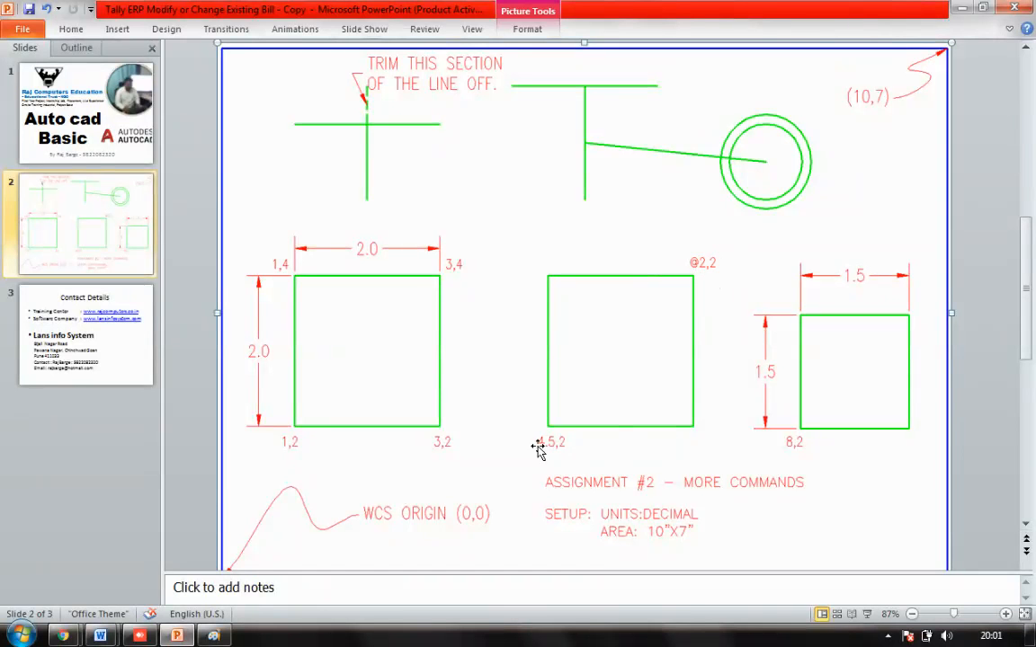
{"action": "left_click", "coordinate": [143, 637]}
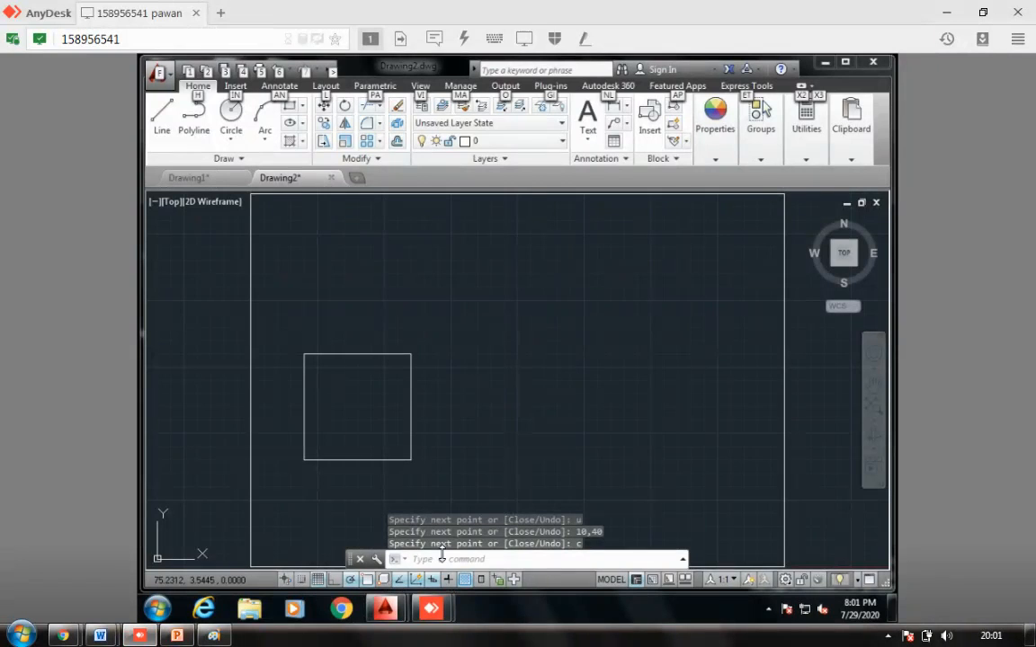
{"action": "type", "text": "l"}
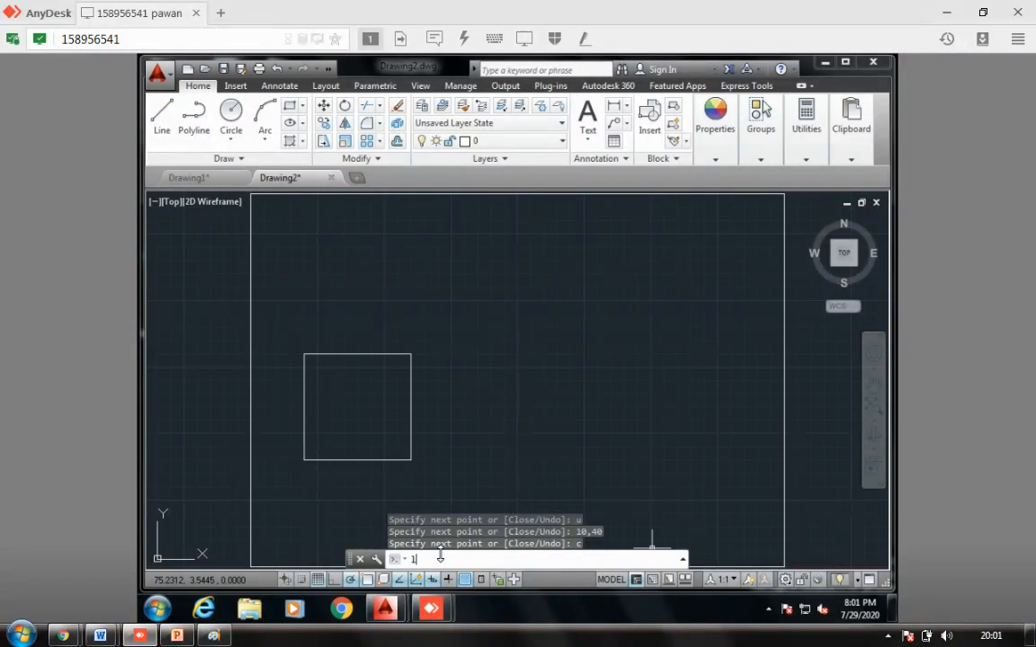
{"action": "type", "text": "ine"}
{"action": "key", "text": "Return"}
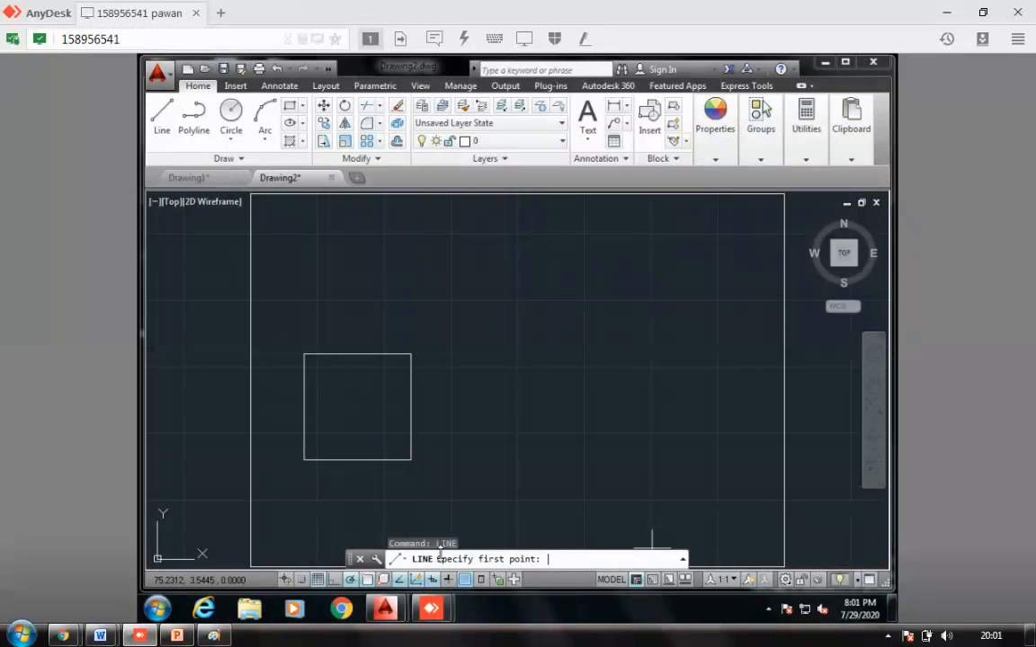
Try starting the second square's line at 4.5,2 and undo that first point.
{"action": "type", "text": "4.5,2"}
{"action": "key", "text": "Return"}
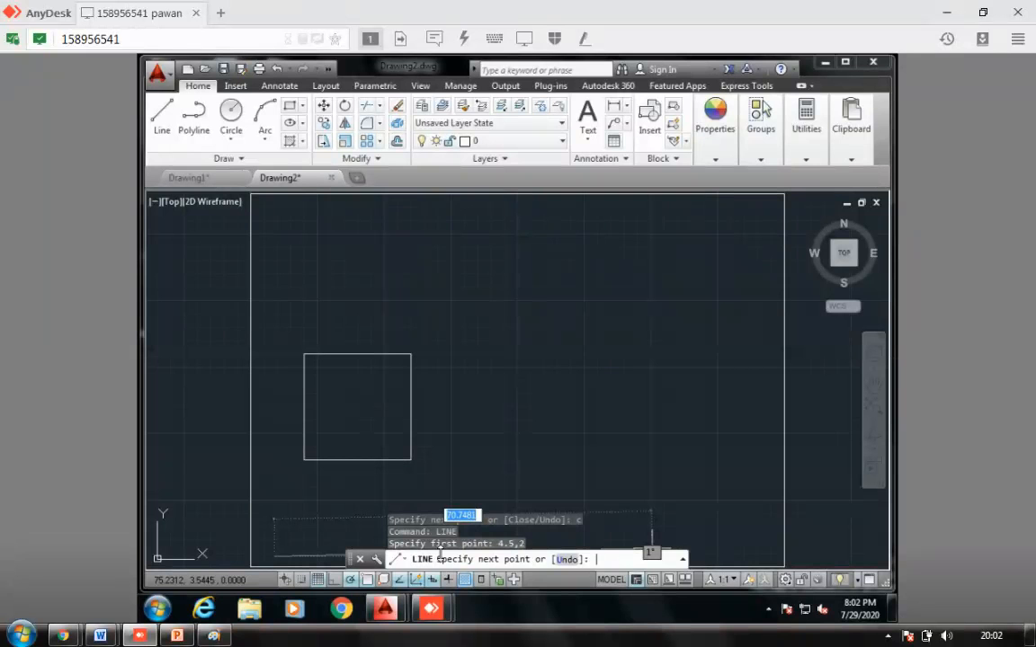
{"action": "type", "text": "u"}
{"action": "key", "text": "Return"}
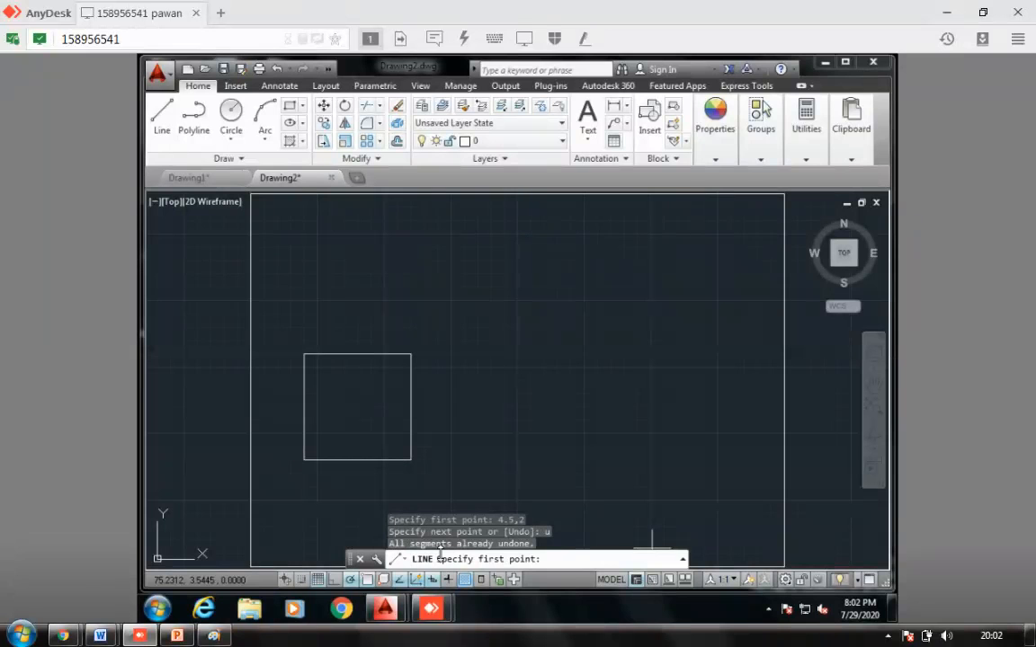
Draw the second square's bottom edge from 45,20 to 65,20.
{"action": "type", "text": "45,20"}
{"action": "key", "text": "Return"}
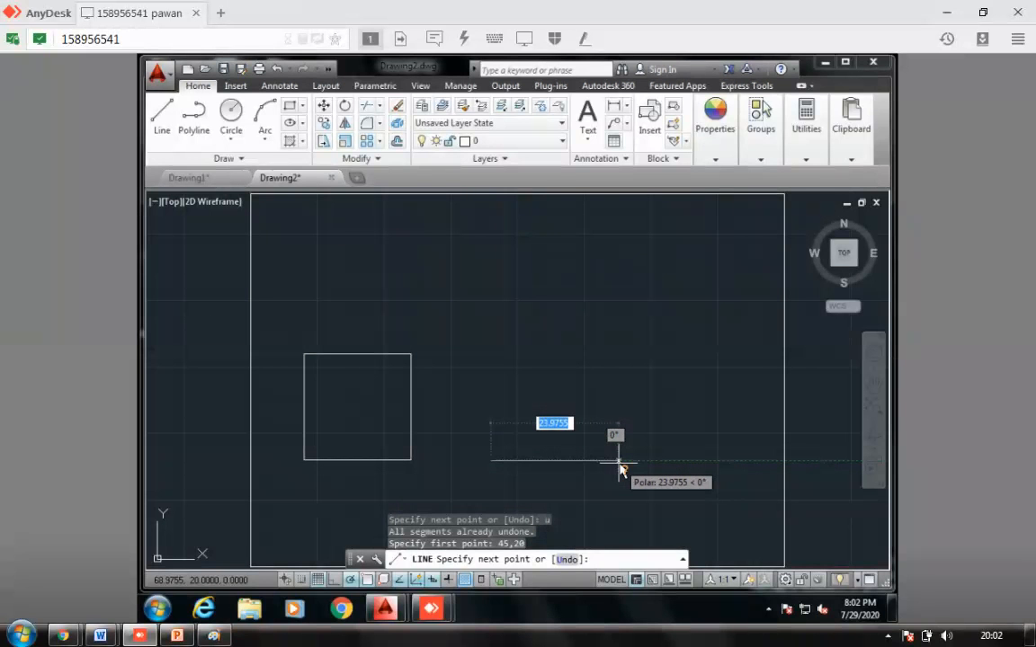
{"action": "type", "text": "24"}
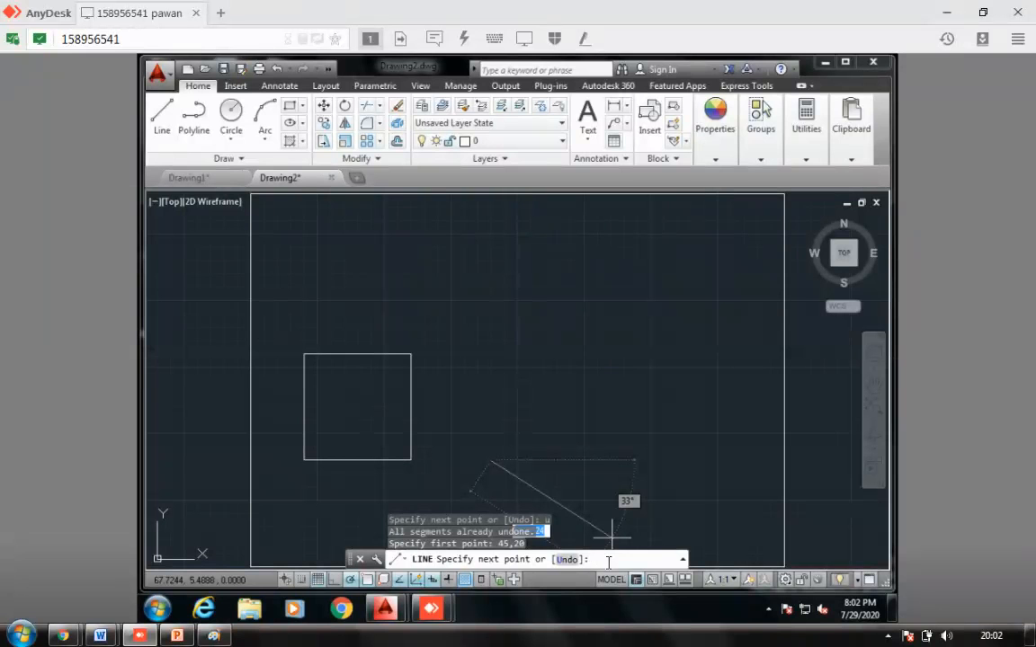
{"action": "type", "text": "6565"}
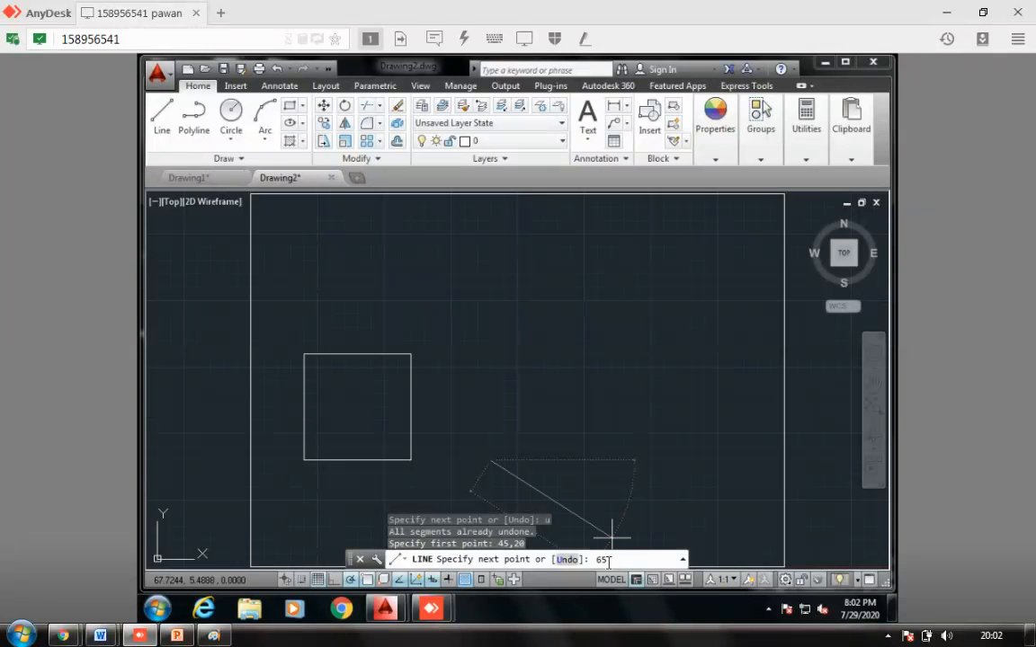
{"action": "type", "text": ","}
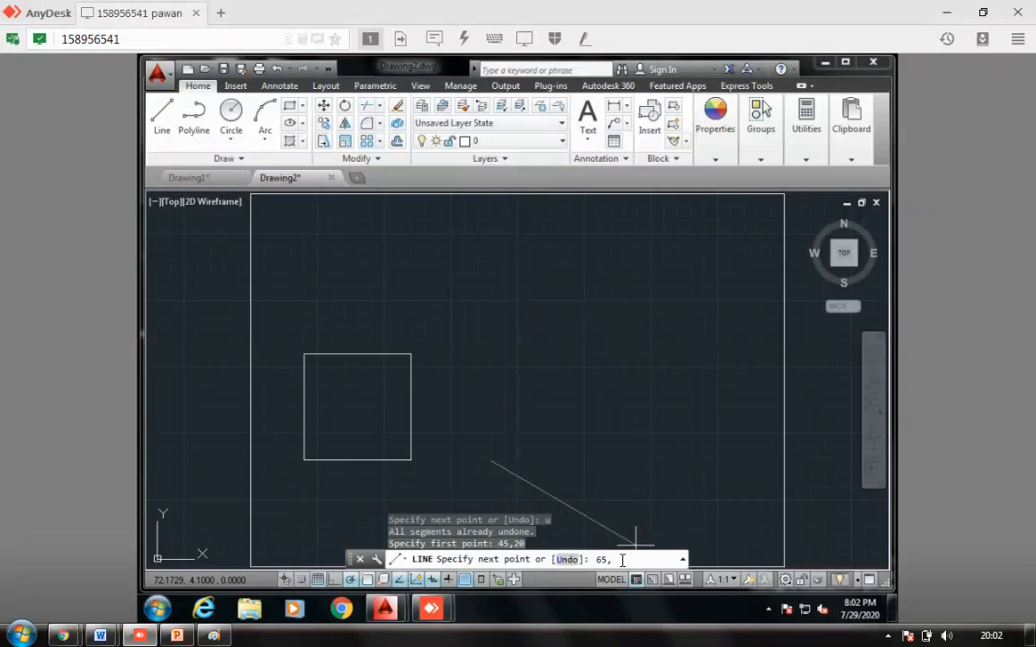
{"action": "type", "text": "20"}
{"action": "key", "text": "Return"}
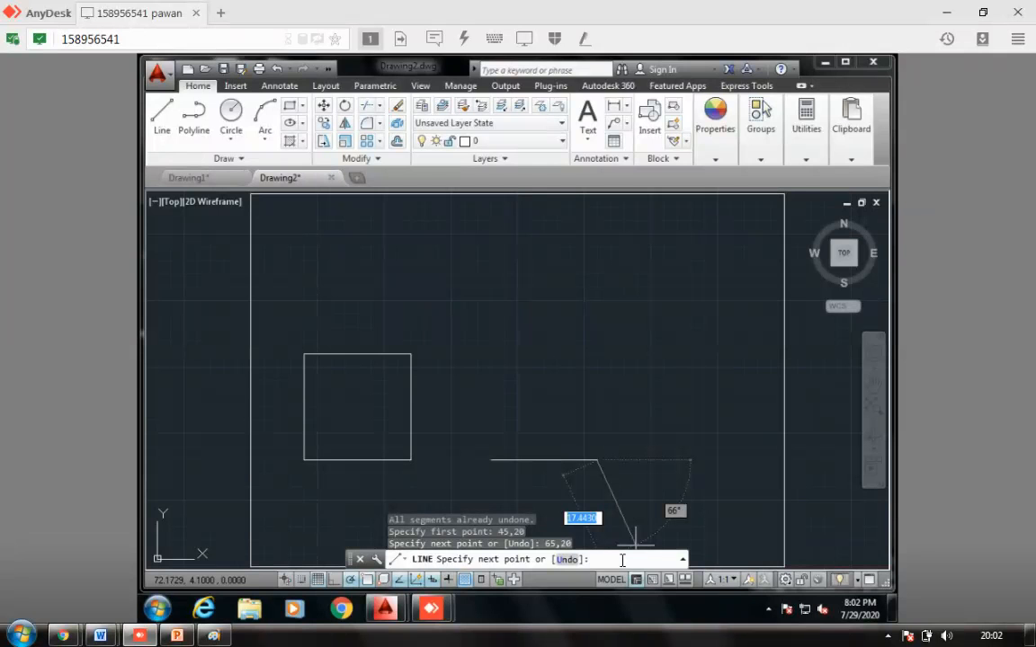
Draw the second square's right edge up to 65,40.
{"action": "type", "text": "65"}
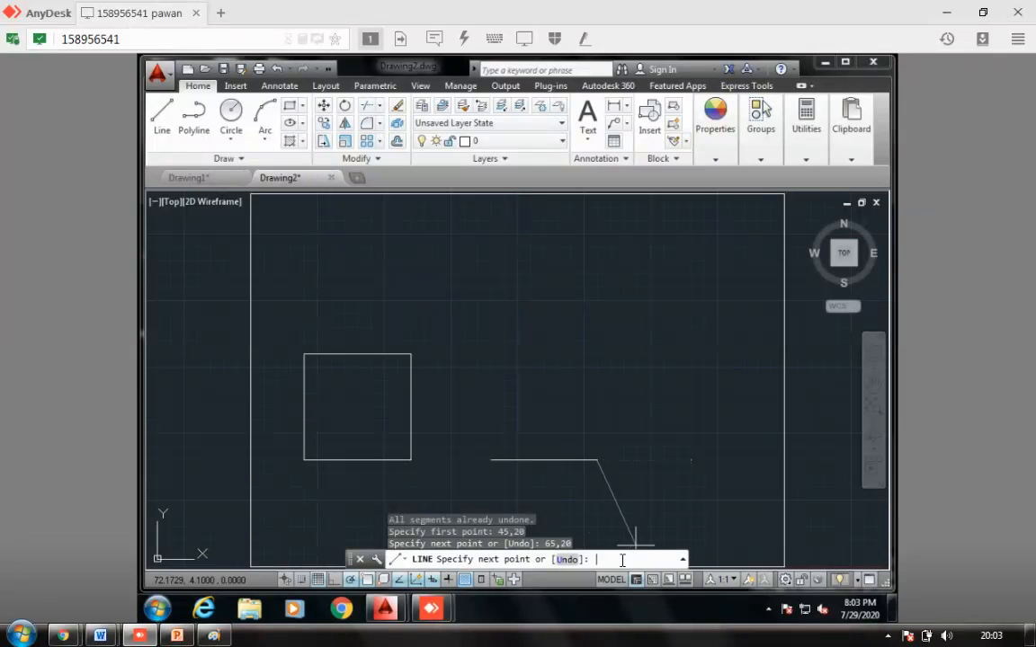
{"action": "type", "text": "65,40"}
{"action": "key", "text": "Return"}
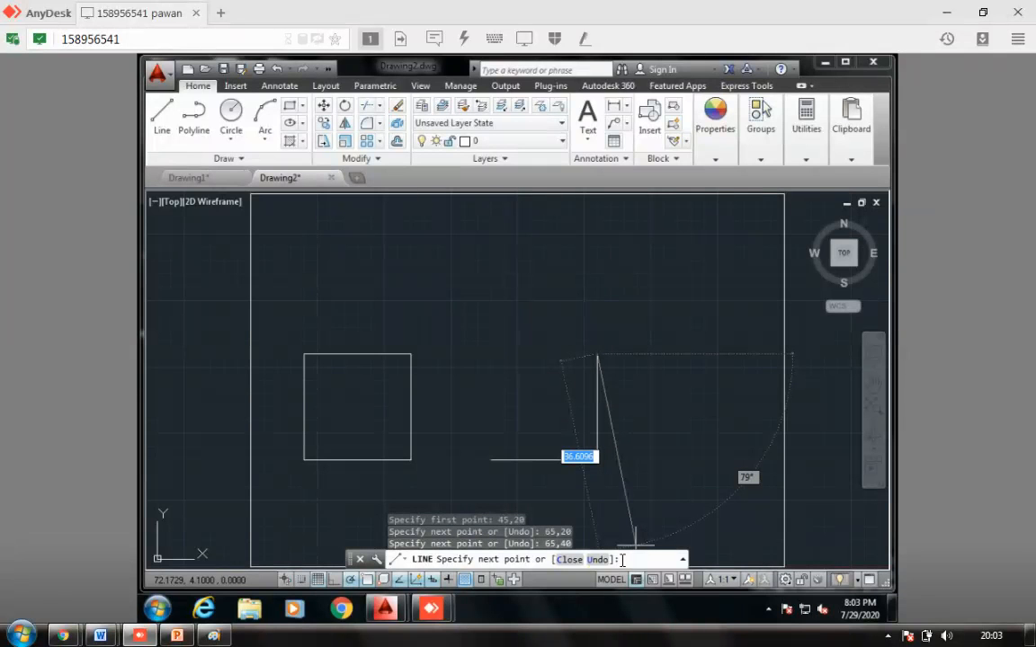
Draw the second square's top edge to 45,40 and close the square back to its starting corner.
{"action": "type", "text": "45,45,"}
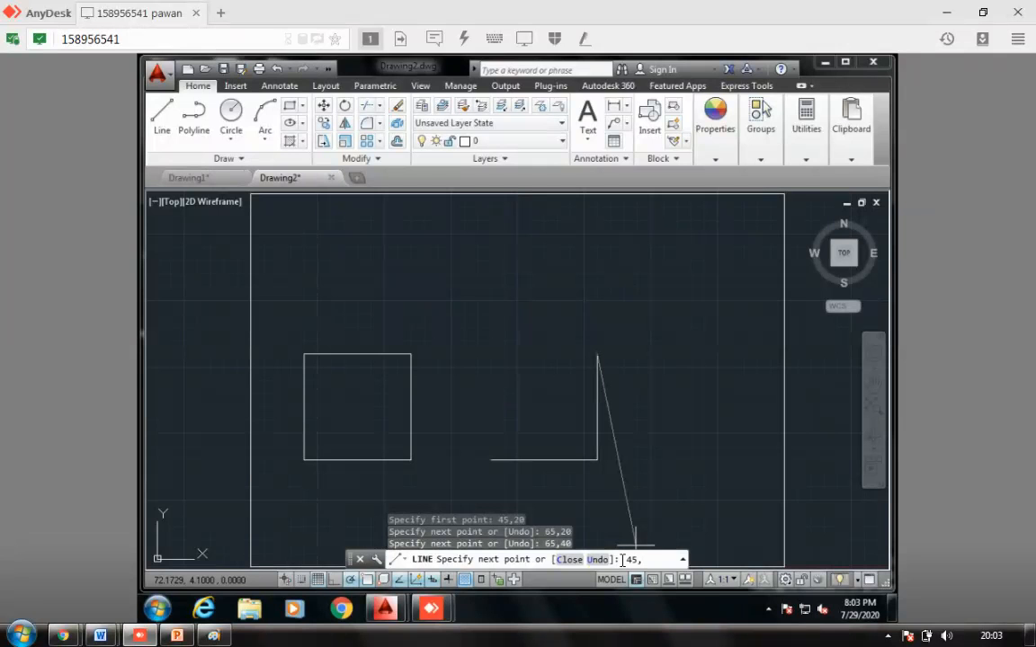
{"action": "type", "text": "40"}
{"action": "key", "text": "Return"}
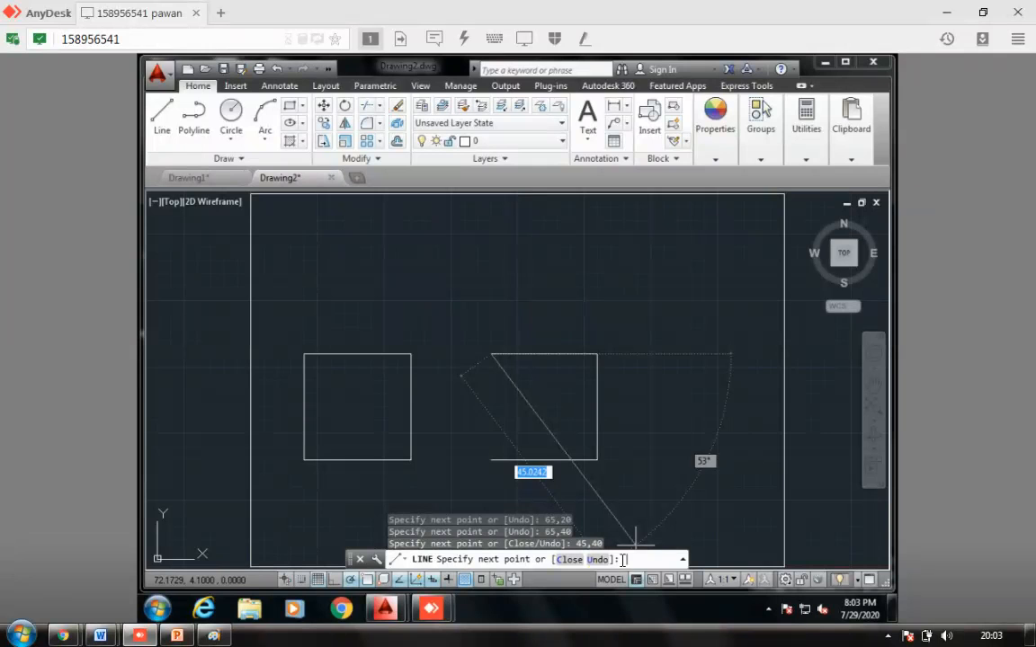
{"action": "type", "text": "c"}
{"action": "key", "text": "Return"}
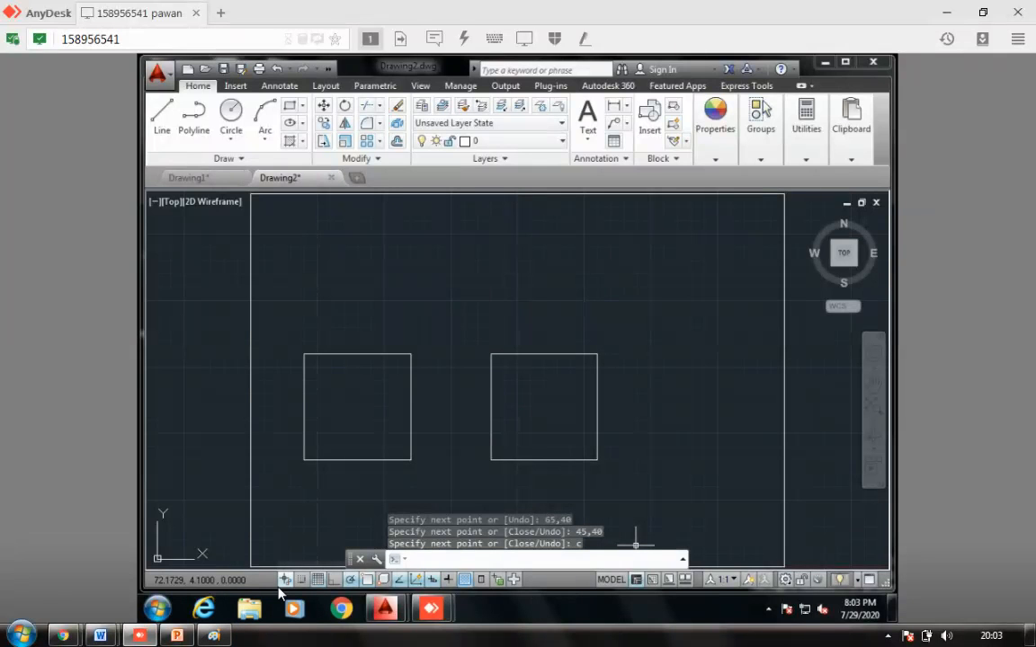
Look up the third square's lower-left corner in the PowerPoint figure and start a line at 80,20 in AutoCAD.
{"action": "left_click", "coordinate": [178, 635]}
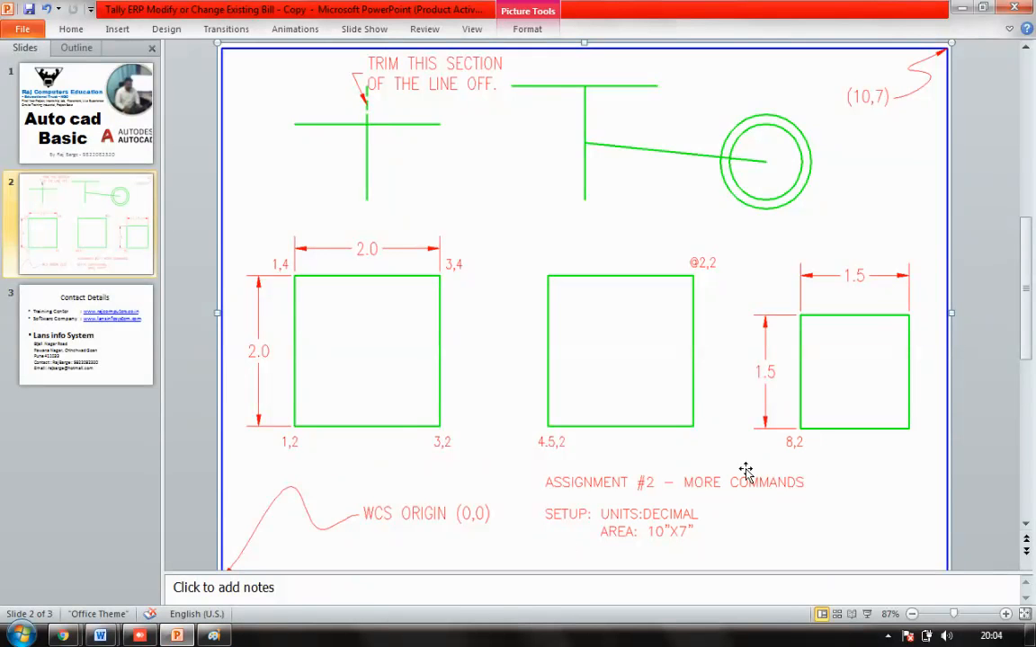
{"action": "left_click", "coordinate": [140, 636]}
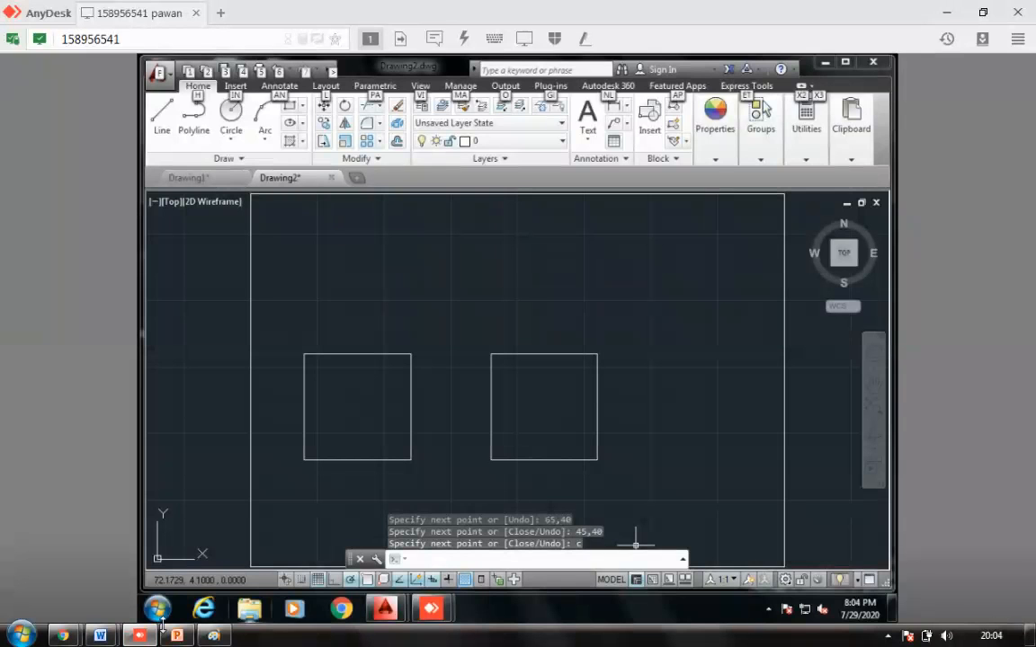
{"action": "left_click", "coordinate": [484, 559]}
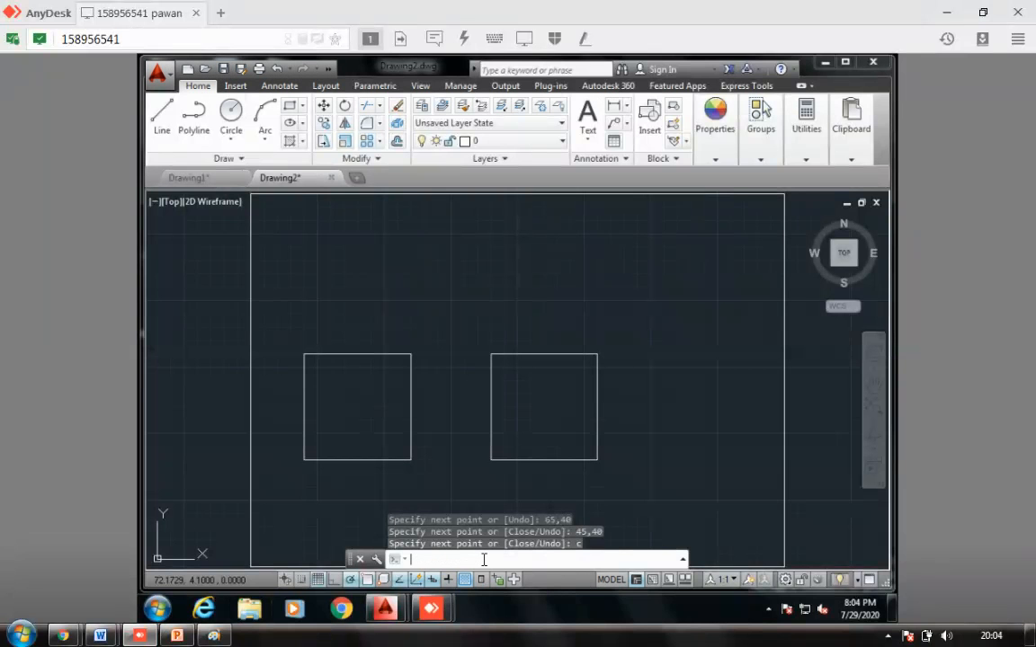
{"action": "type", "text": "line"}
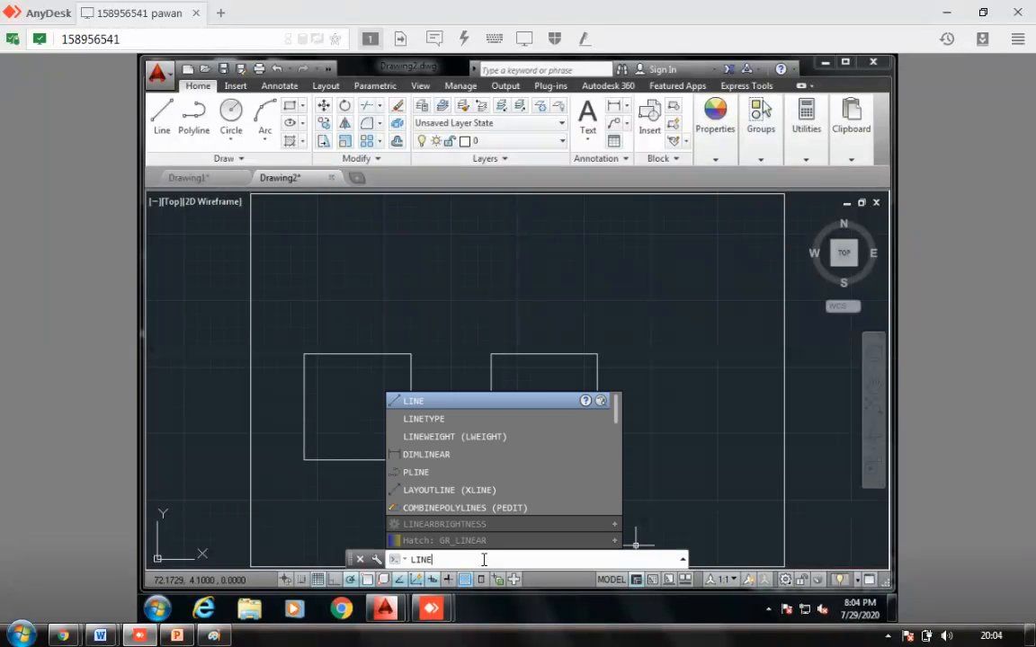
{"action": "key", "text": "Return"}
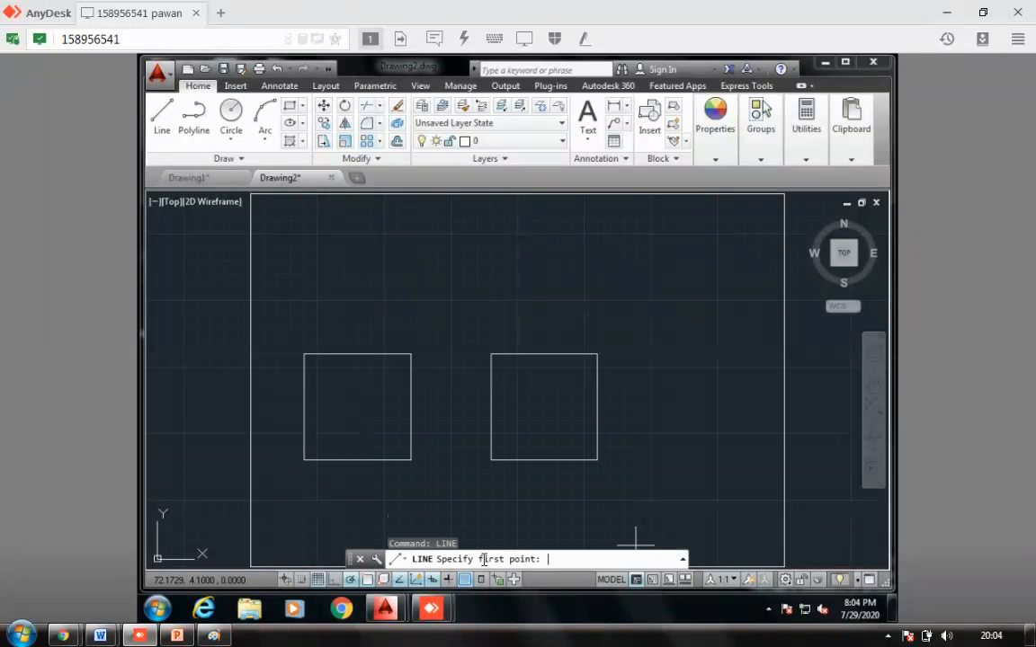
{"action": "type", "text": "80,20"}
{"action": "key", "text": "Return"}
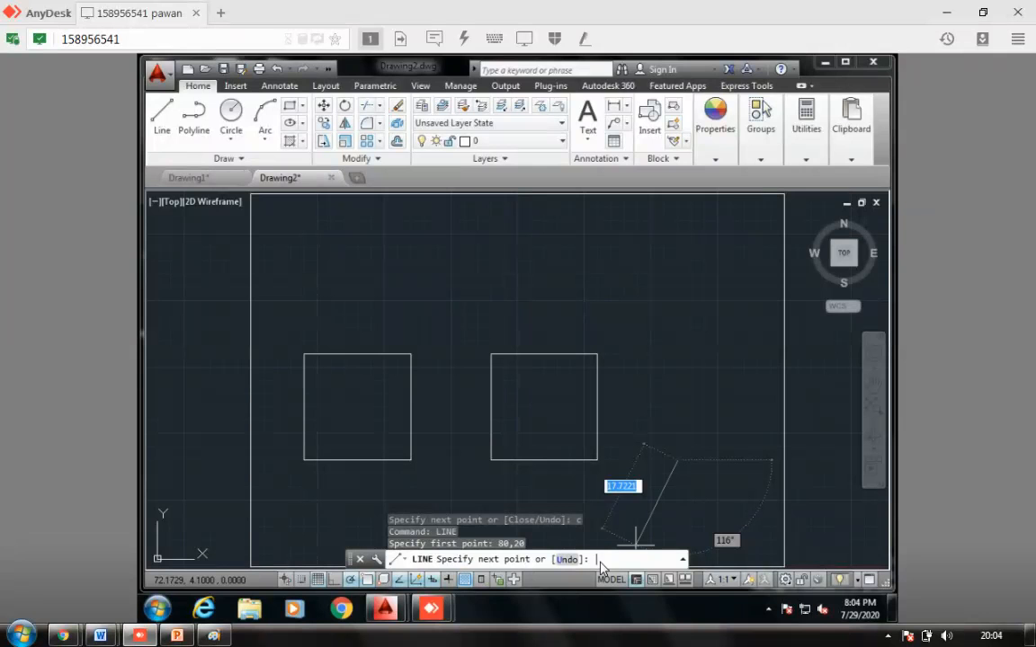
Try drawing the third square's bottom edge to 105,20 and undo that segment.
{"action": "type", "text": "105"}
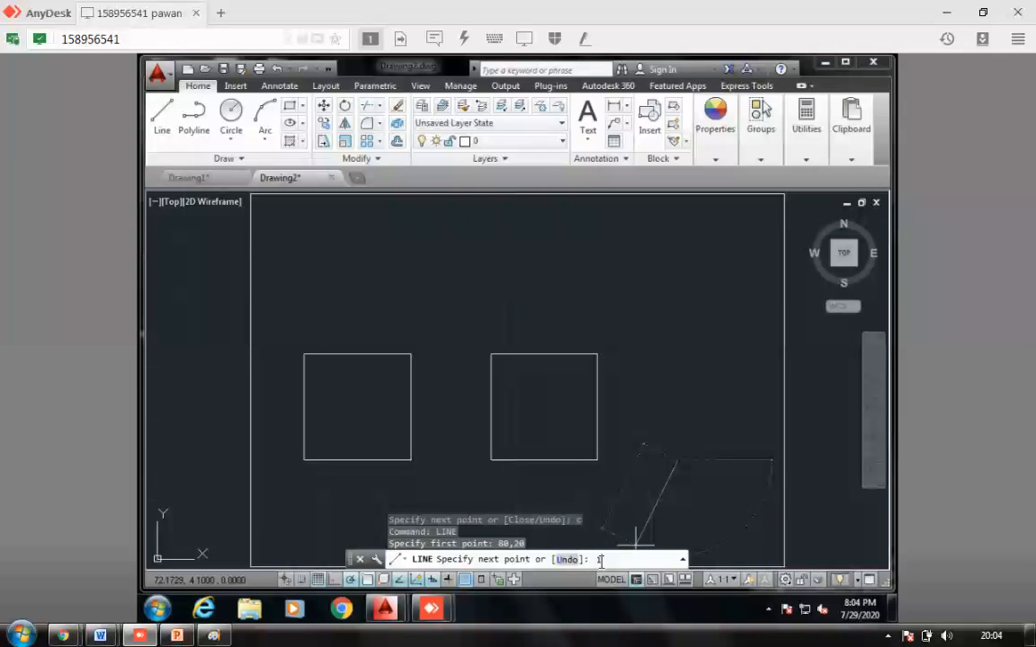
{"action": "type", "text": "105"}
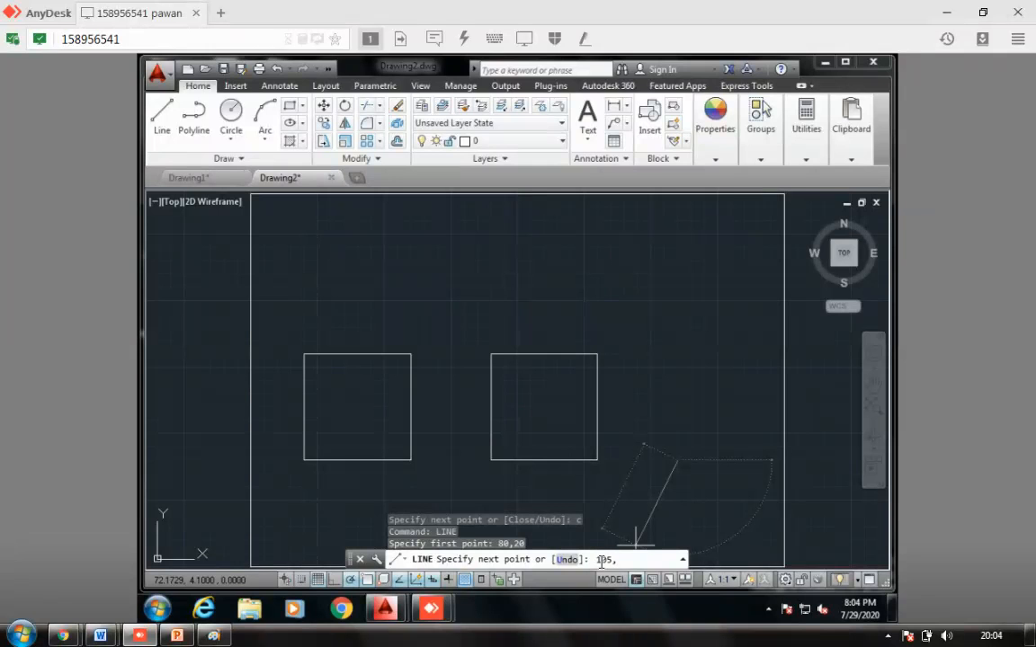
{"action": "type", "text": ",20"}
{"action": "key", "text": "Return"}
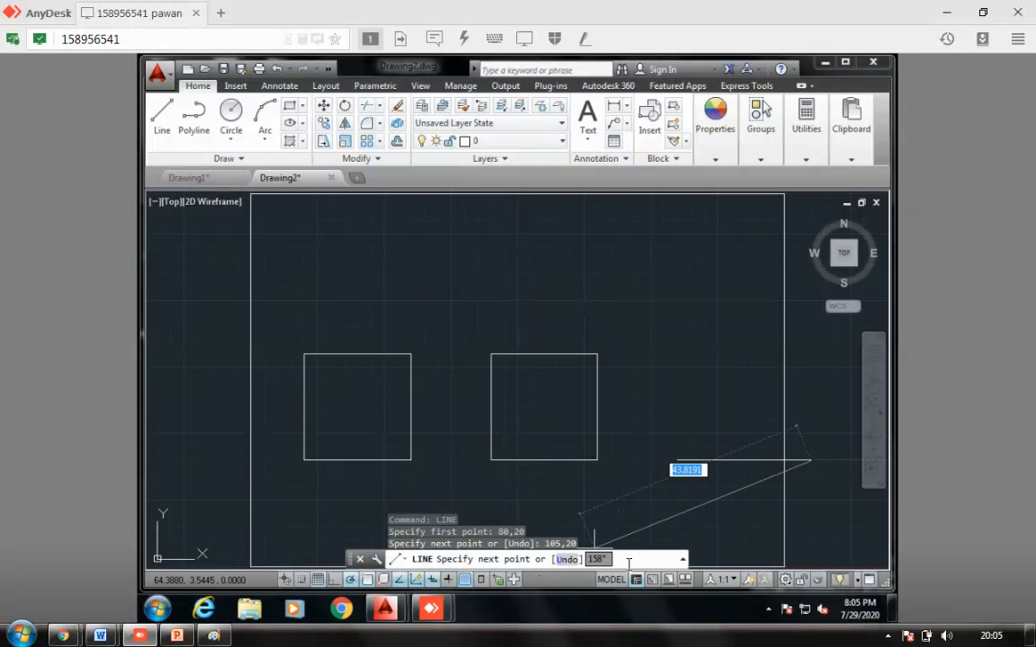
{"action": "left_click", "coordinate": [631, 563]}
{"action": "type", "text": "u"}
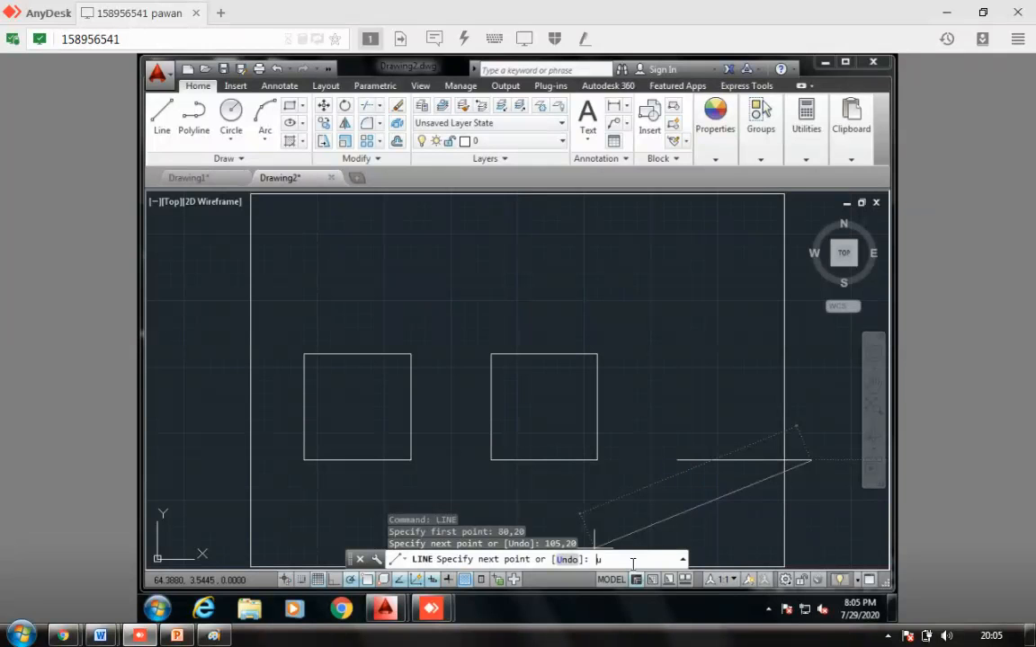
{"action": "key", "text": "Return"}
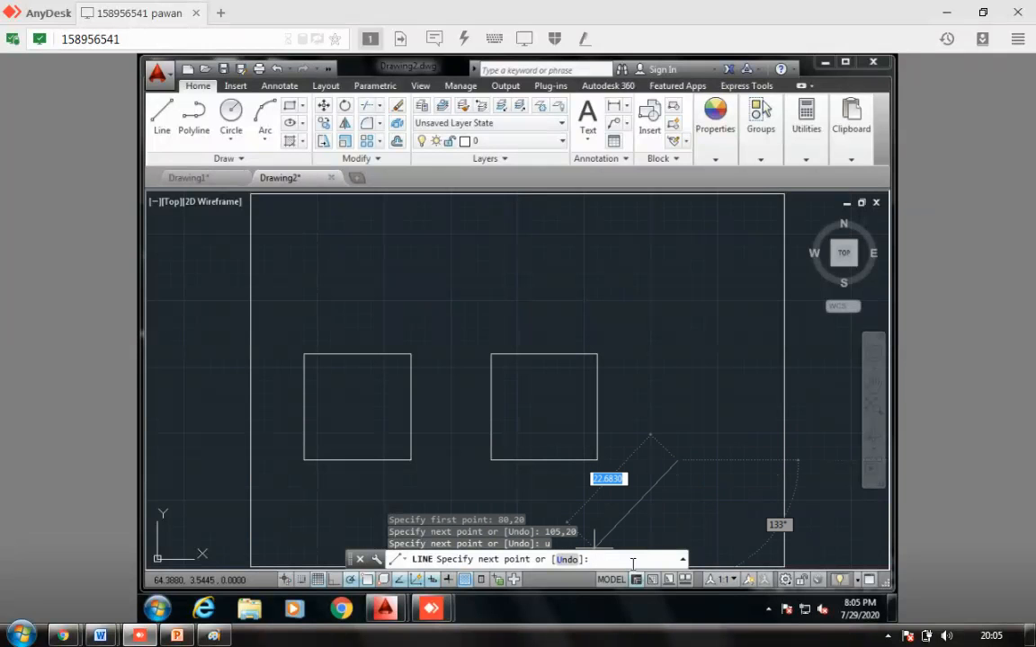
Draw the third square's bottom edge from 80,20 to 95,20.
{"action": "type", "text": "95"}
{"action": "left_click", "coordinate": [627, 560]}
{"action": "type", "text": "20"}
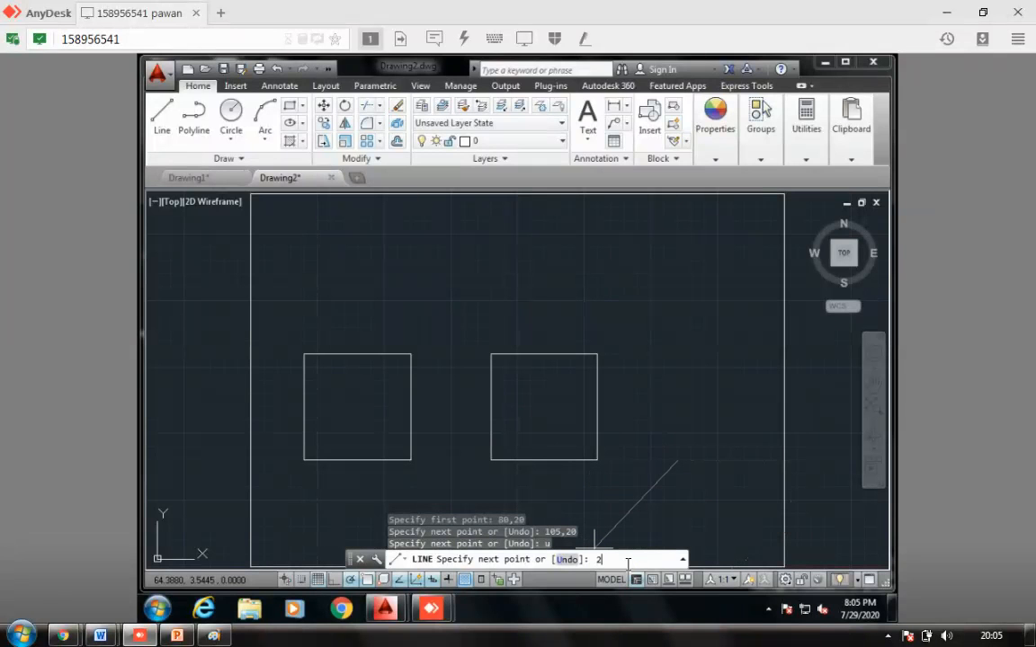
{"action": "key", "text": "BackSpace"}
{"action": "key", "text": "BackSpace"}
{"action": "type", "text": "95,20"}
{"action": "key", "text": "Return"}
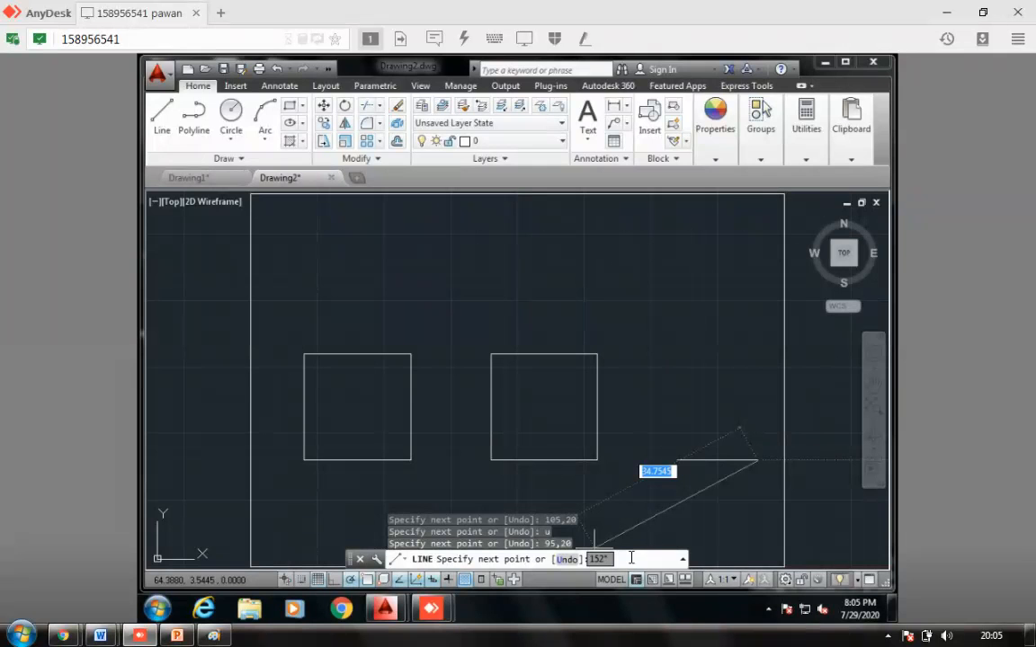
Draw the third square's right edge up to 95,35.
{"action": "type", "text": "95"}
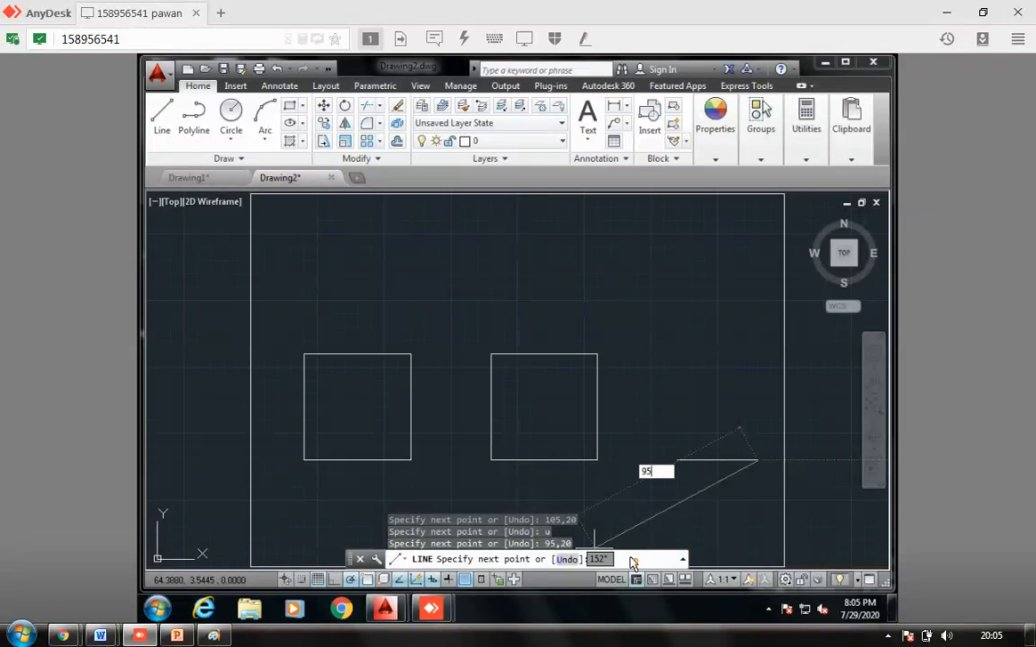
{"action": "key", "text": "Return"}
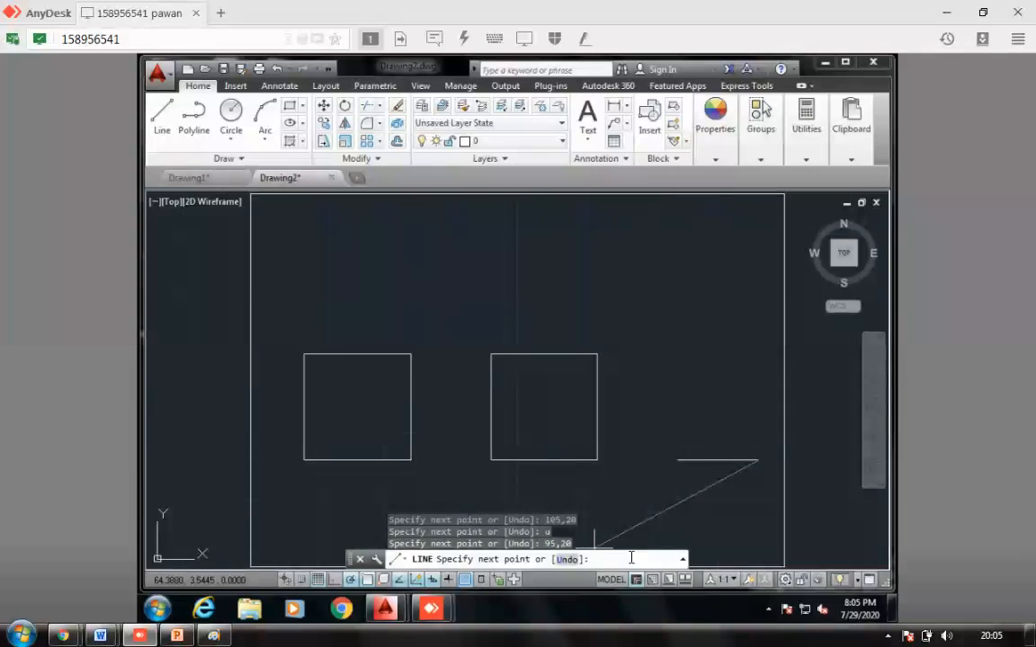
{"action": "type", "text": "95,"}
{"action": "type", "text": "35"}
{"action": "key", "text": "Return"}
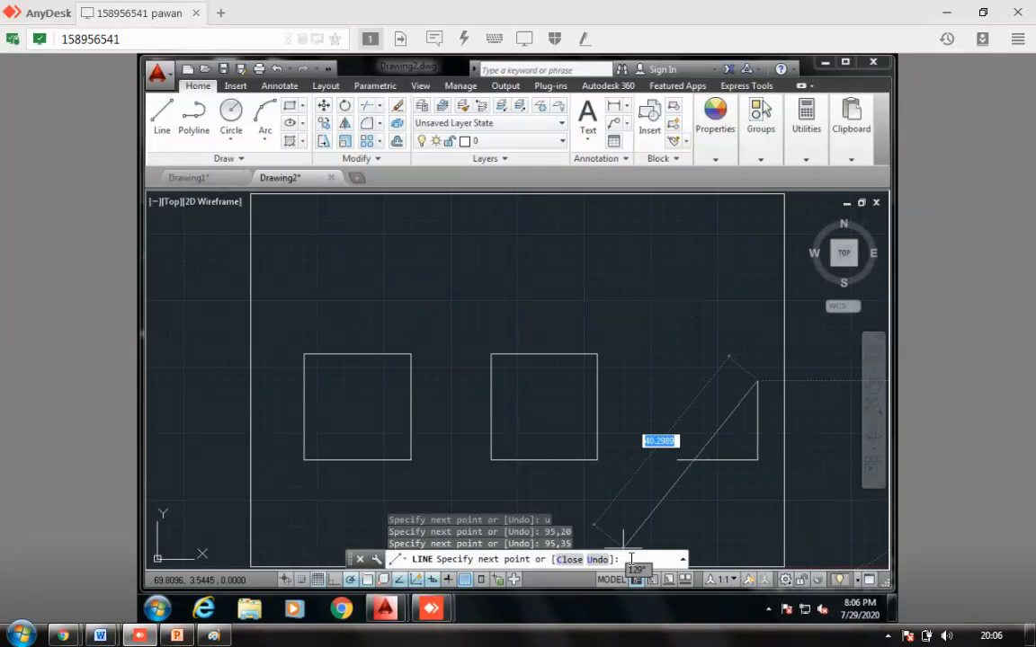
Draw the third square's top edge to 80,35 and close the square back to its starting corner.
{"action": "type", "text": "80"}
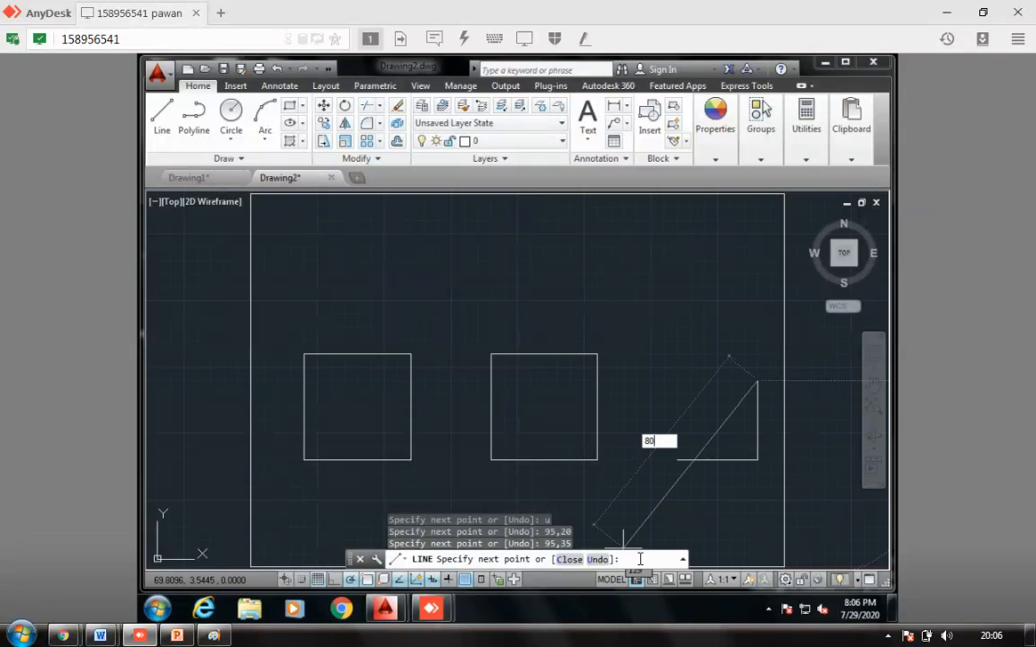
{"action": "type", "text": "80"}
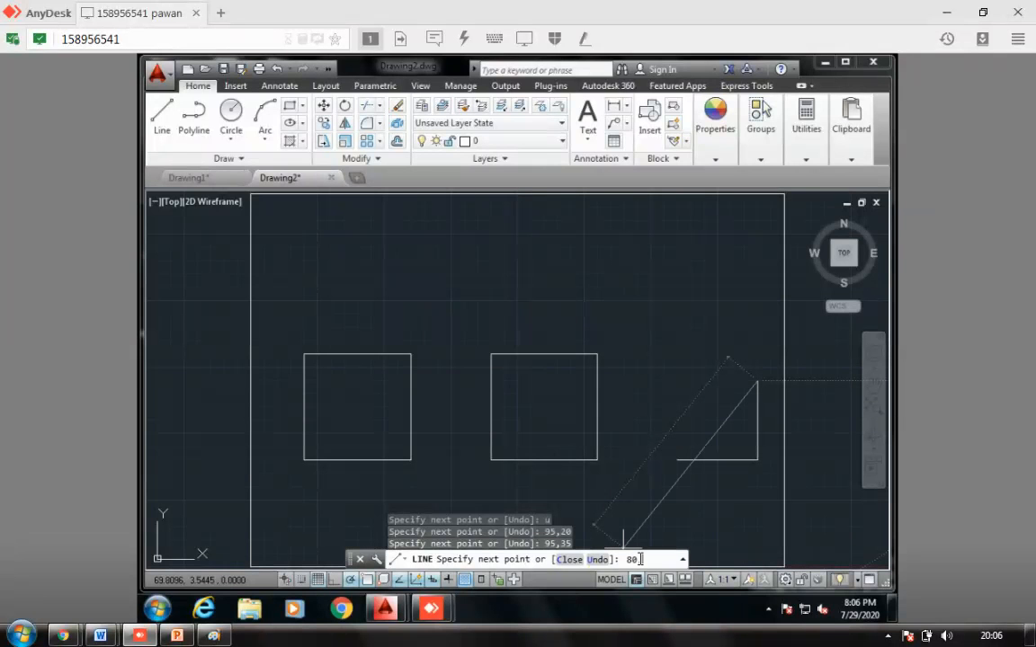
{"action": "type", "text": ","}
{"action": "type", "text": "35"}
{"action": "key", "text": "Return"}
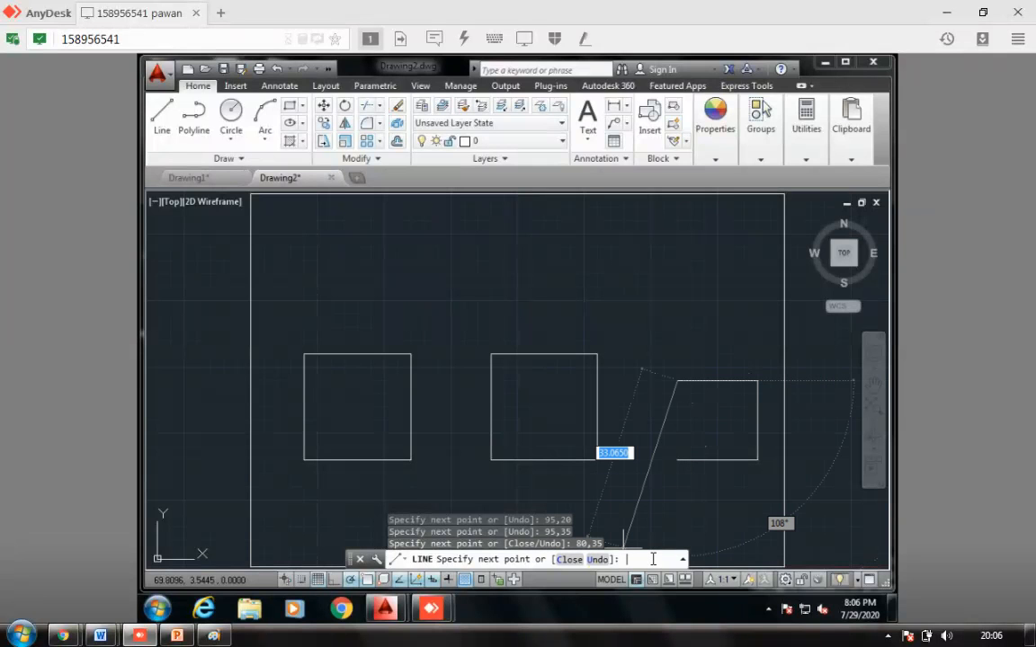
{"action": "type", "text": "c"}
{"action": "key", "text": "Return"}
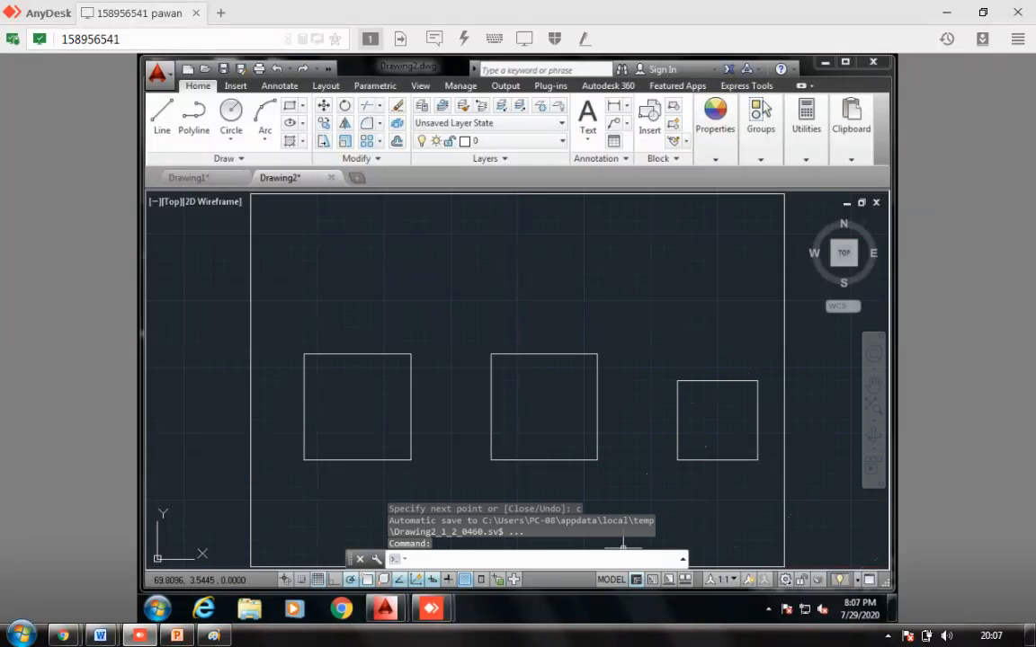
{"action": "left_click", "coordinate": [183, 636]}
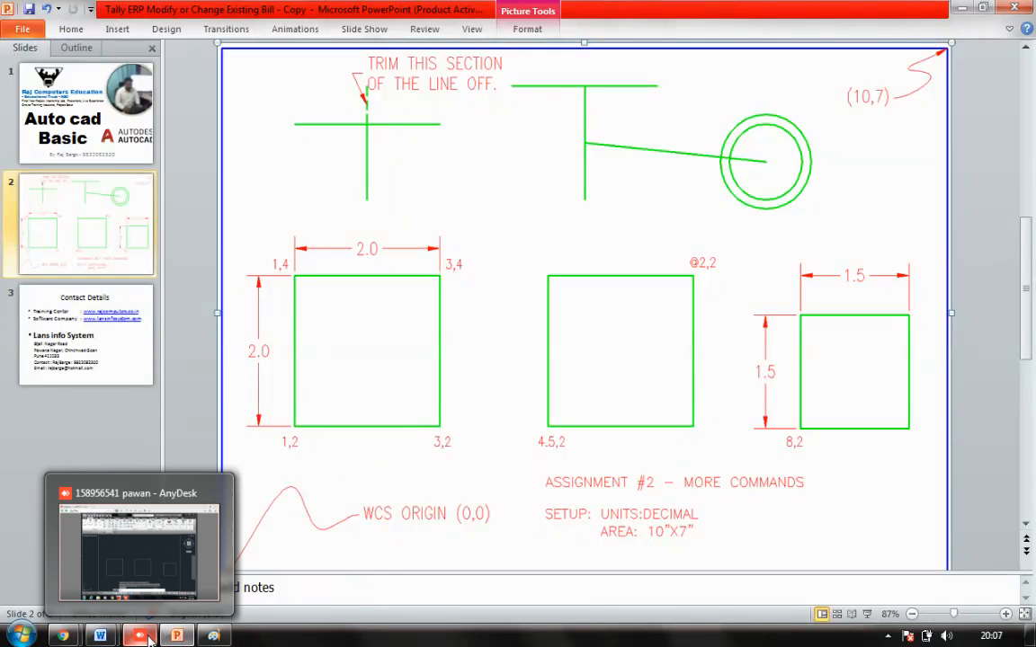
{"action": "mouse_move", "coordinate": [62, 636]}
{"action": "mouse_move", "coordinate": [149, 562]}
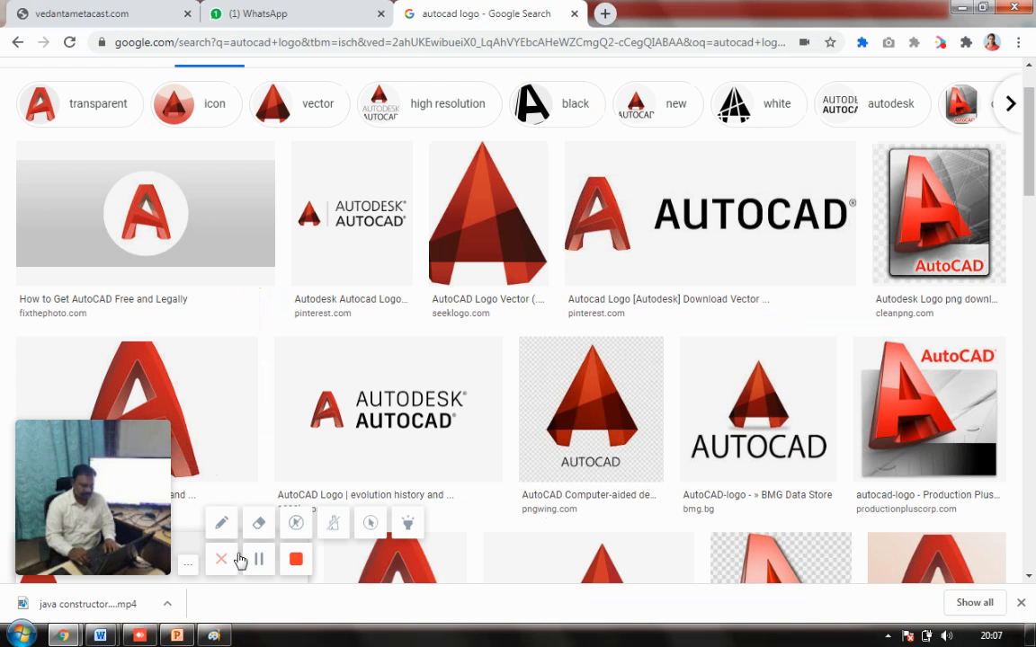
{"action": "left_click", "coordinate": [259, 564]}
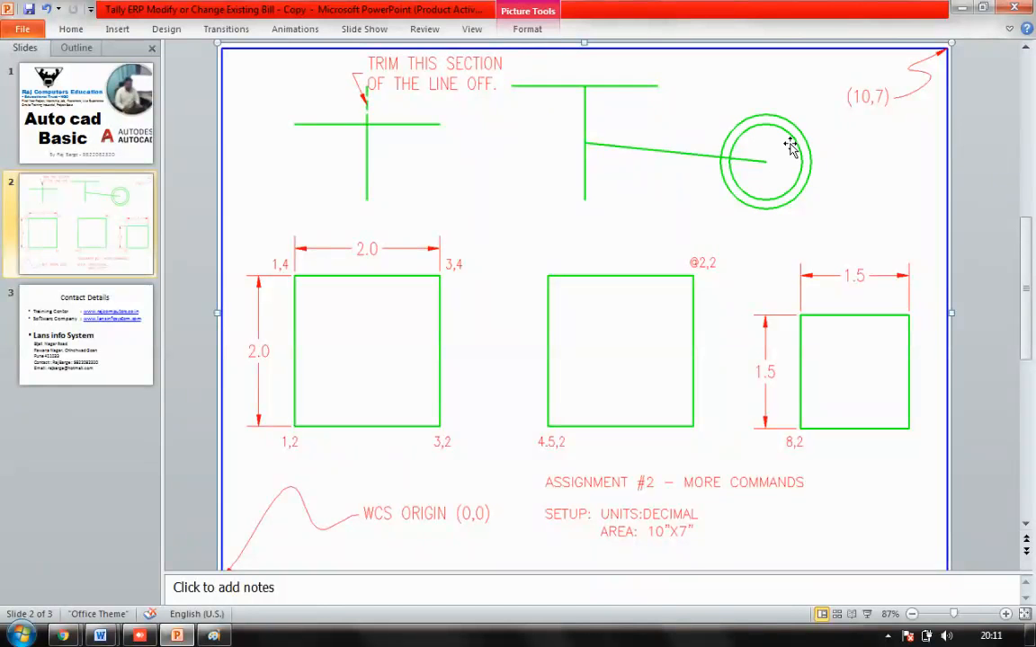
Switch from the PowerPoint figure to AutoCAD and draw a circle centred at 65,60 with a radius of 5.
{"action": "left_click", "coordinate": [178, 637]}
{"action": "left_click", "coordinate": [476, 560]}
{"action": "type", "text": "circle"}
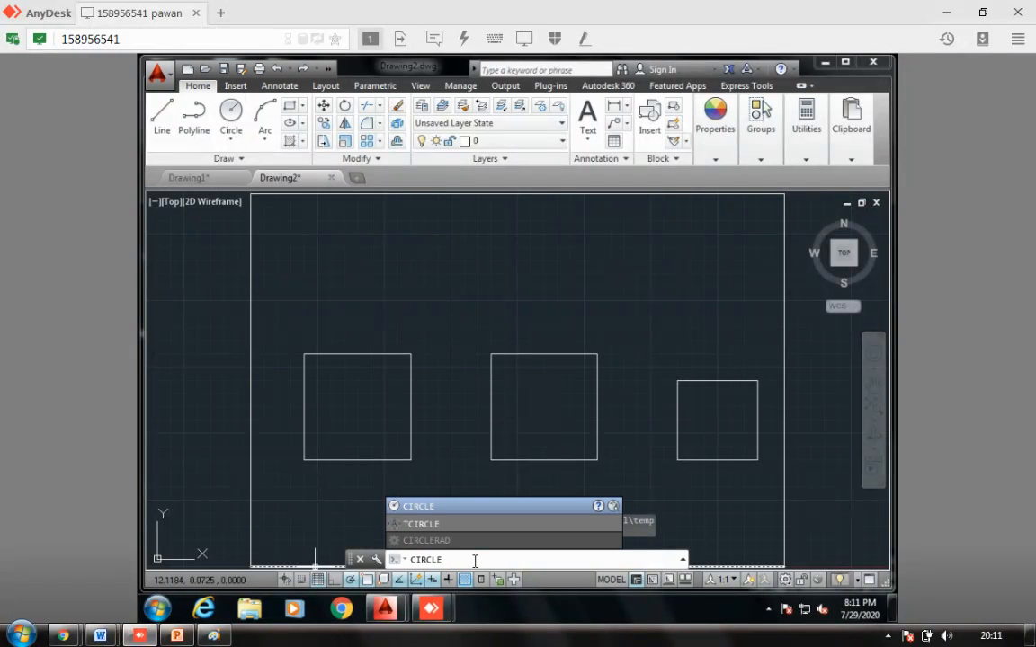
{"action": "key", "text": "Return"}
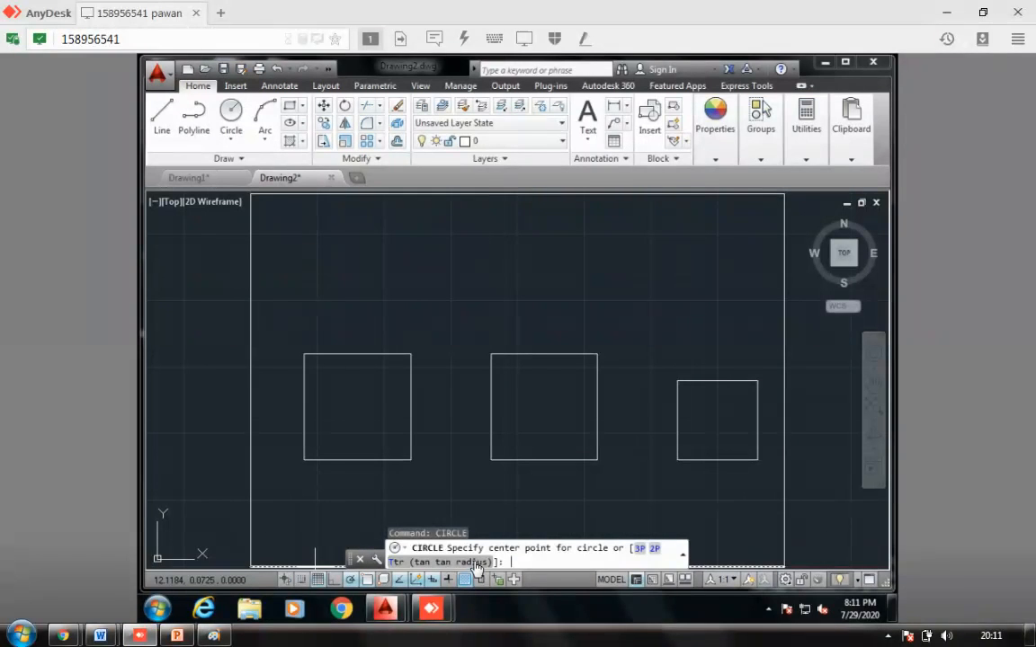
{"action": "type", "text": "65,60"}
{"action": "key", "text": "Return"}
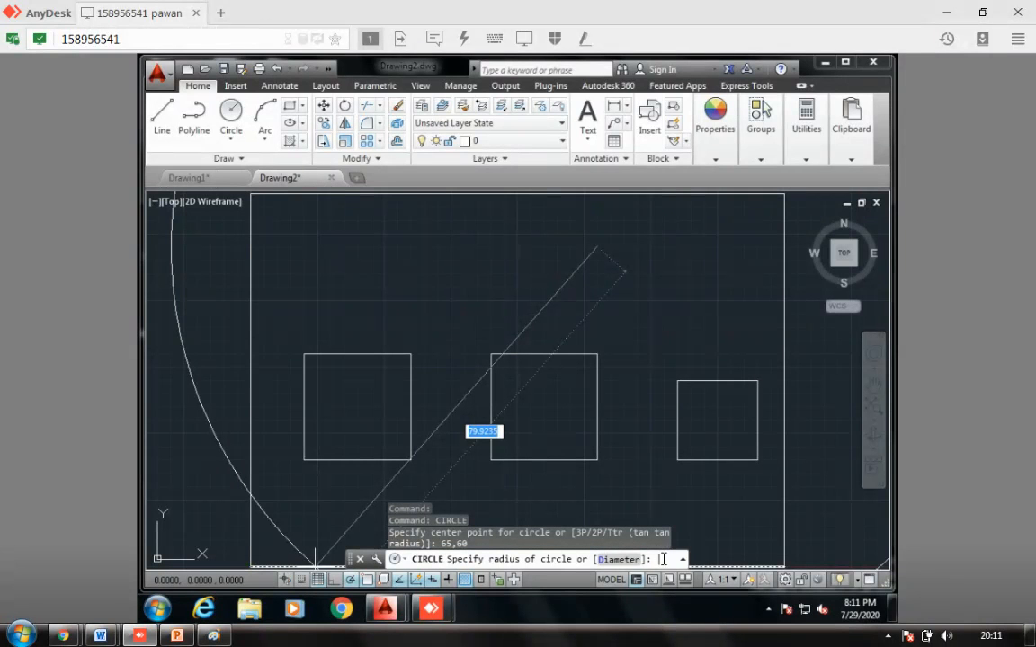
{"action": "type", "text": "5"}
{"action": "key", "text": "Return"}
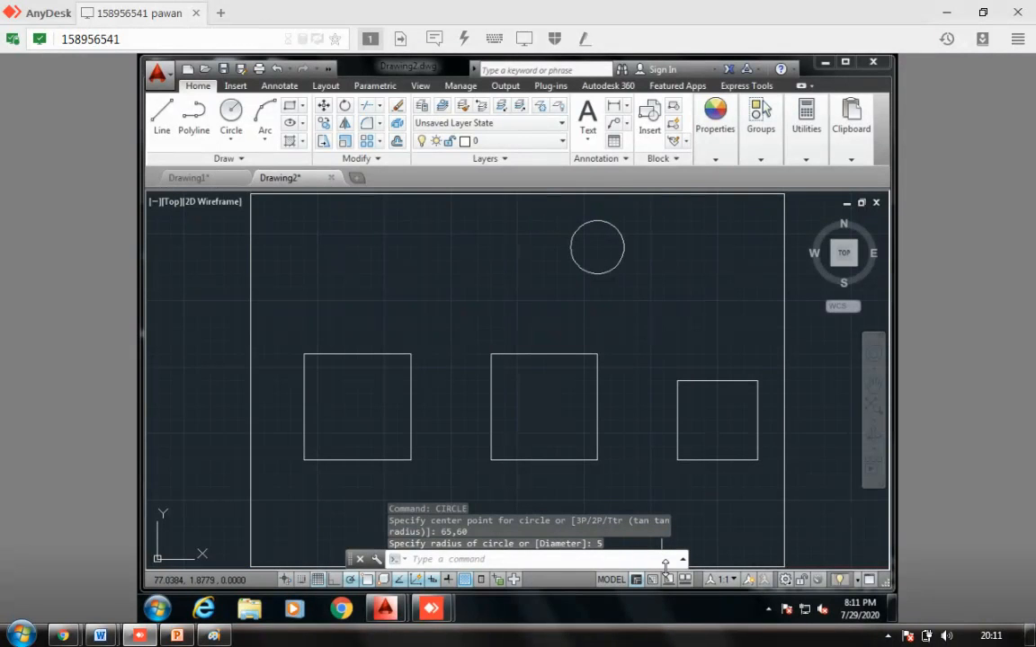
Draw a second, concentric circle centred at 65,60 with a radius of 7.5.
{"action": "left_click", "coordinate": [639, 564]}
{"action": "type", "text": "circle"}
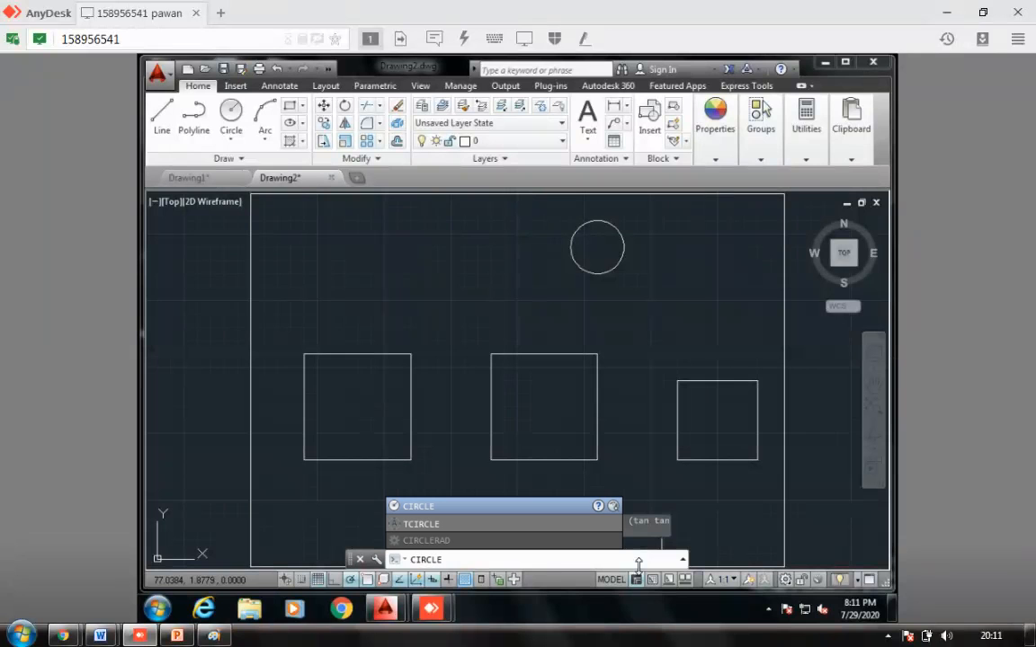
{"action": "key", "text": "Return"}
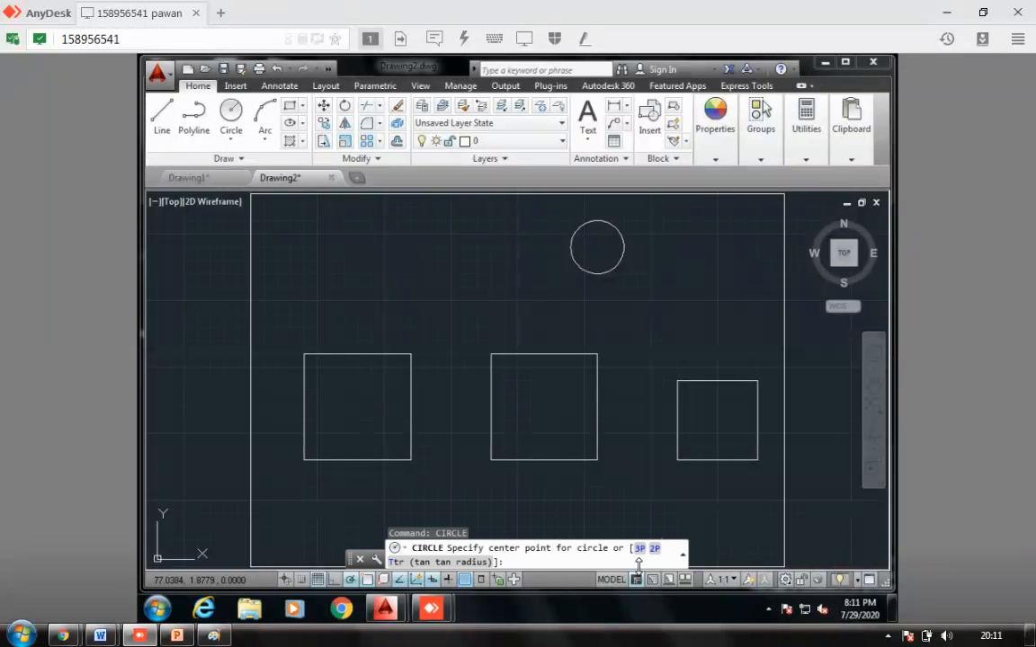
{"action": "type", "text": "65,60"}
{"action": "key", "text": "Return"}
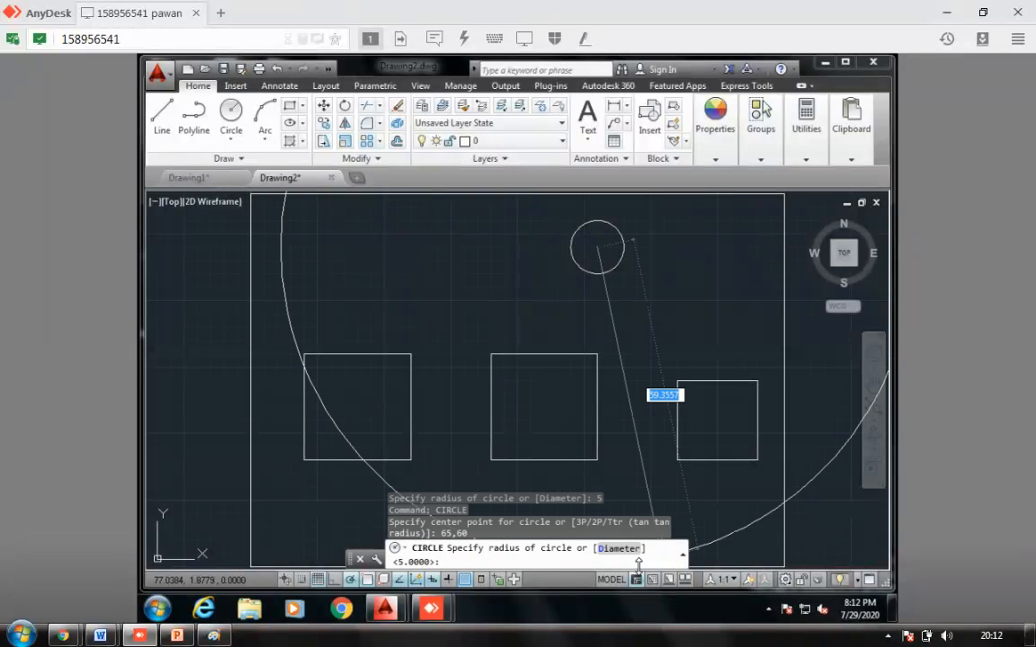
{"action": "type", "text": "7.5"}
{"action": "key", "text": "Return"}
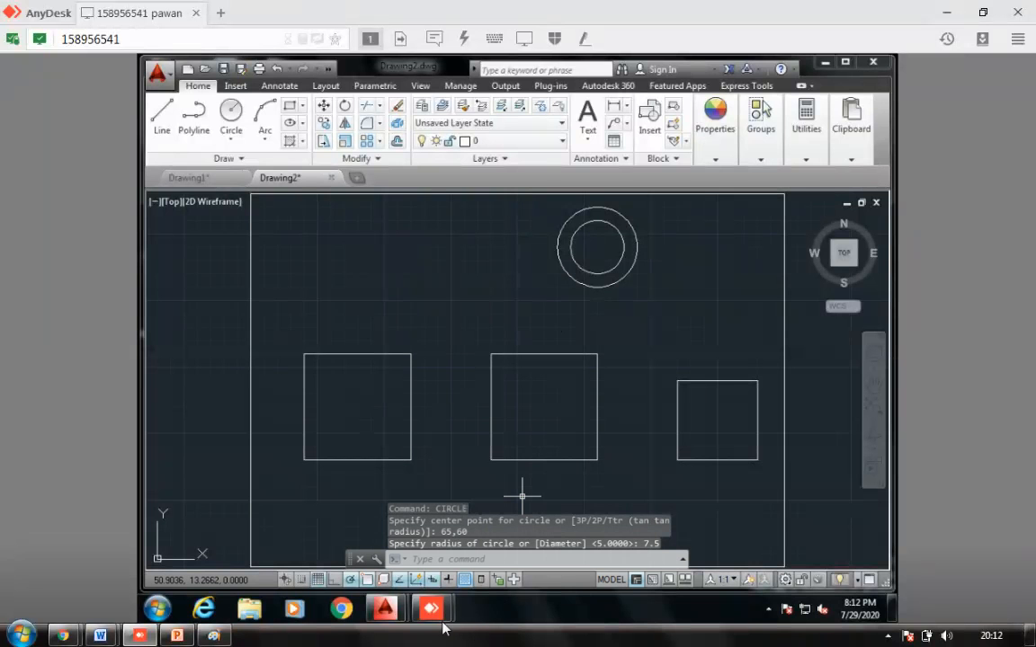
{"action": "mouse_move", "coordinate": [443, 615]}
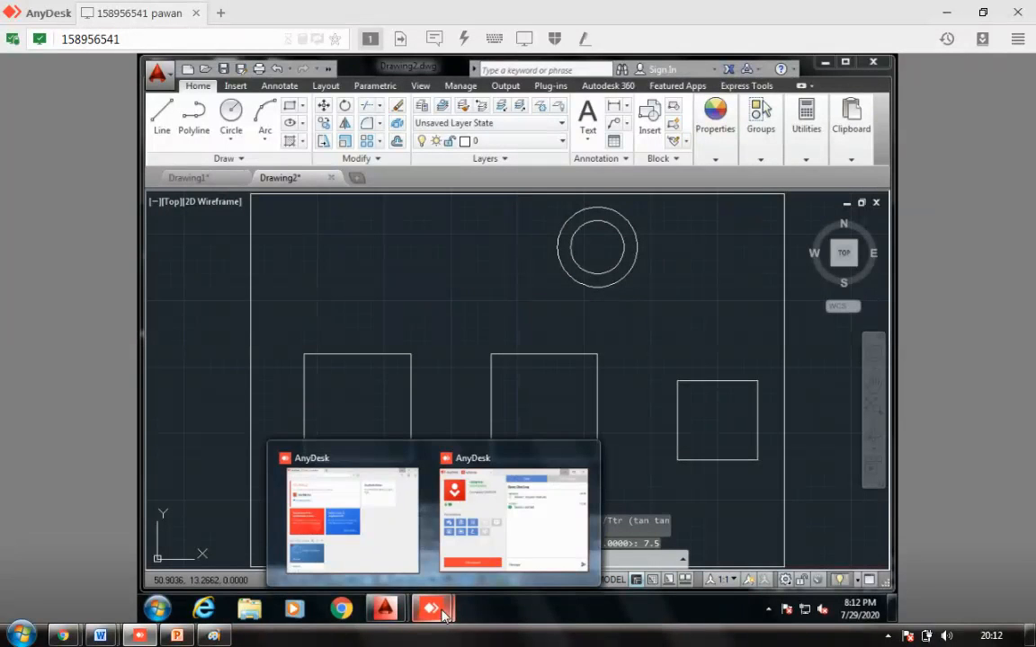
{"action": "mouse_move", "coordinate": [396, 615]}
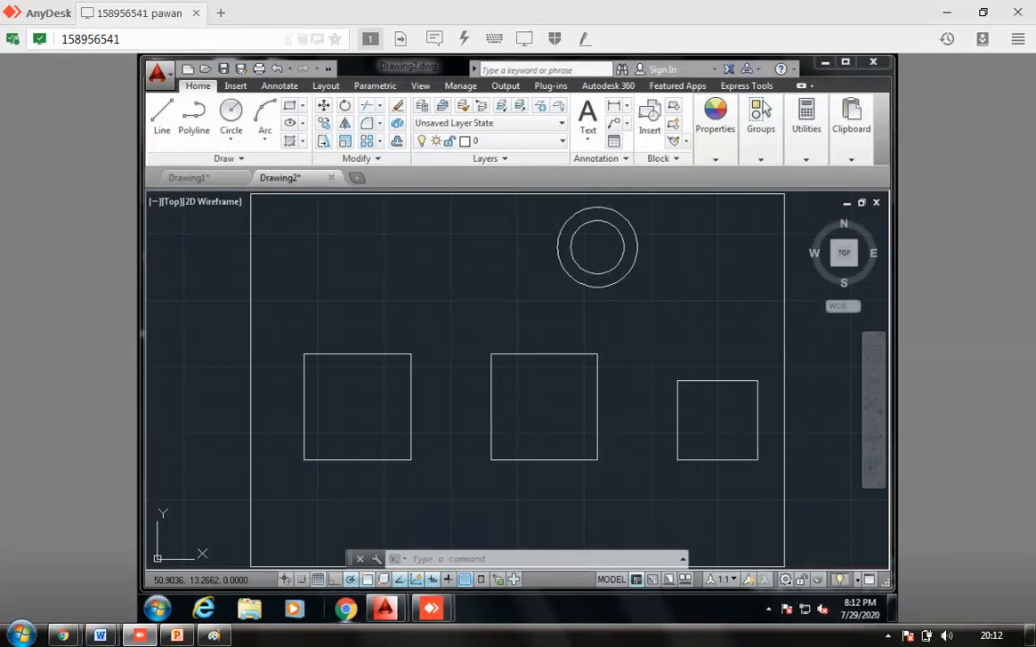
{"action": "mouse_move", "coordinate": [79, 634]}
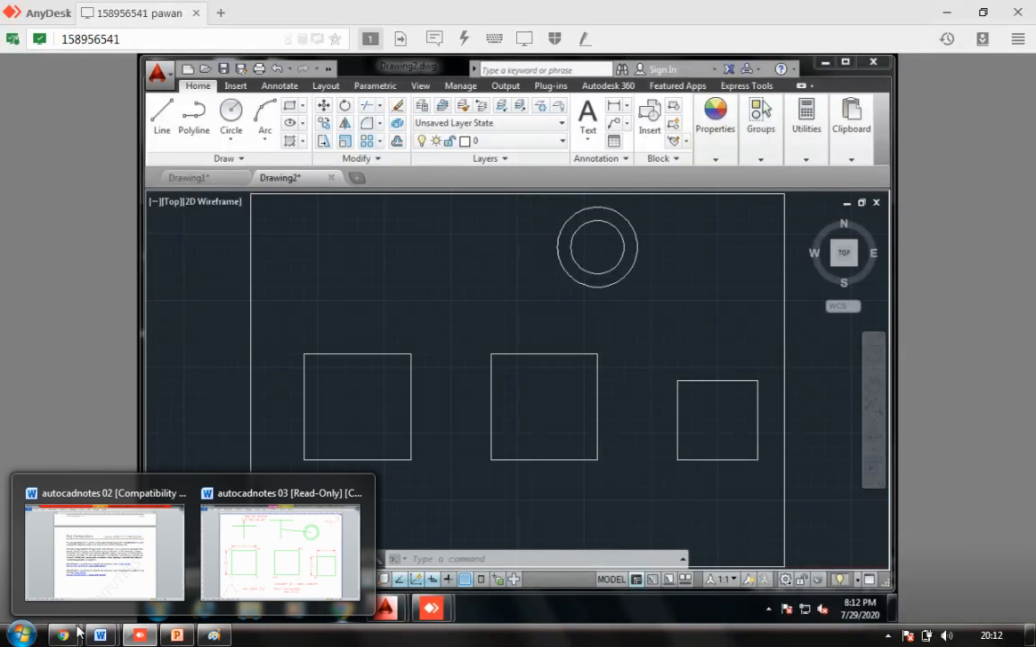
{"action": "left_click", "coordinate": [103, 549]}
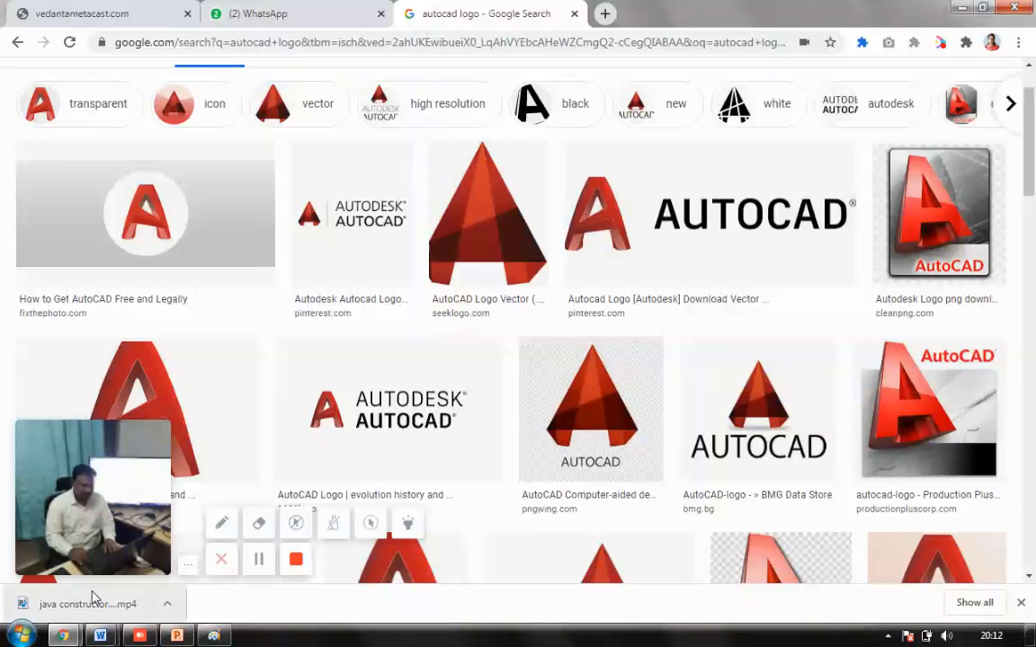